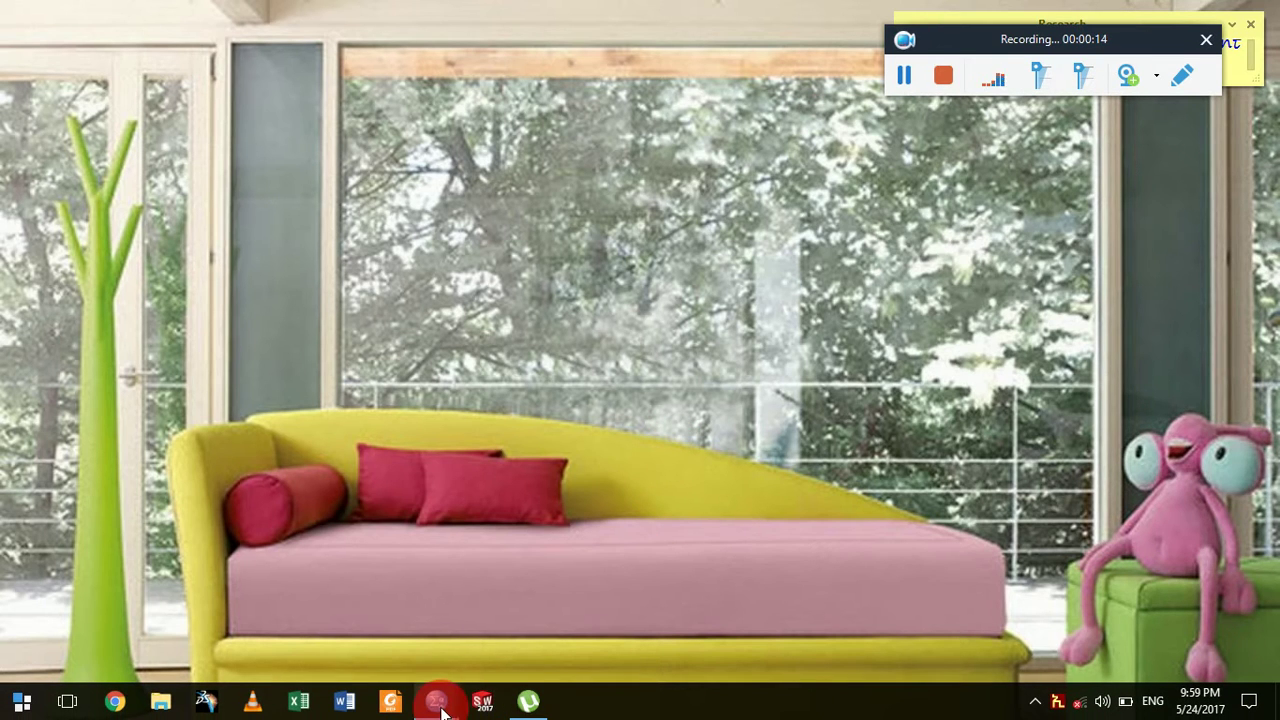
Bring the SPSS window with pilot test.sav in Variable View to the front from the taskbar.
mouse_move(436, 702)
click(513, 626)
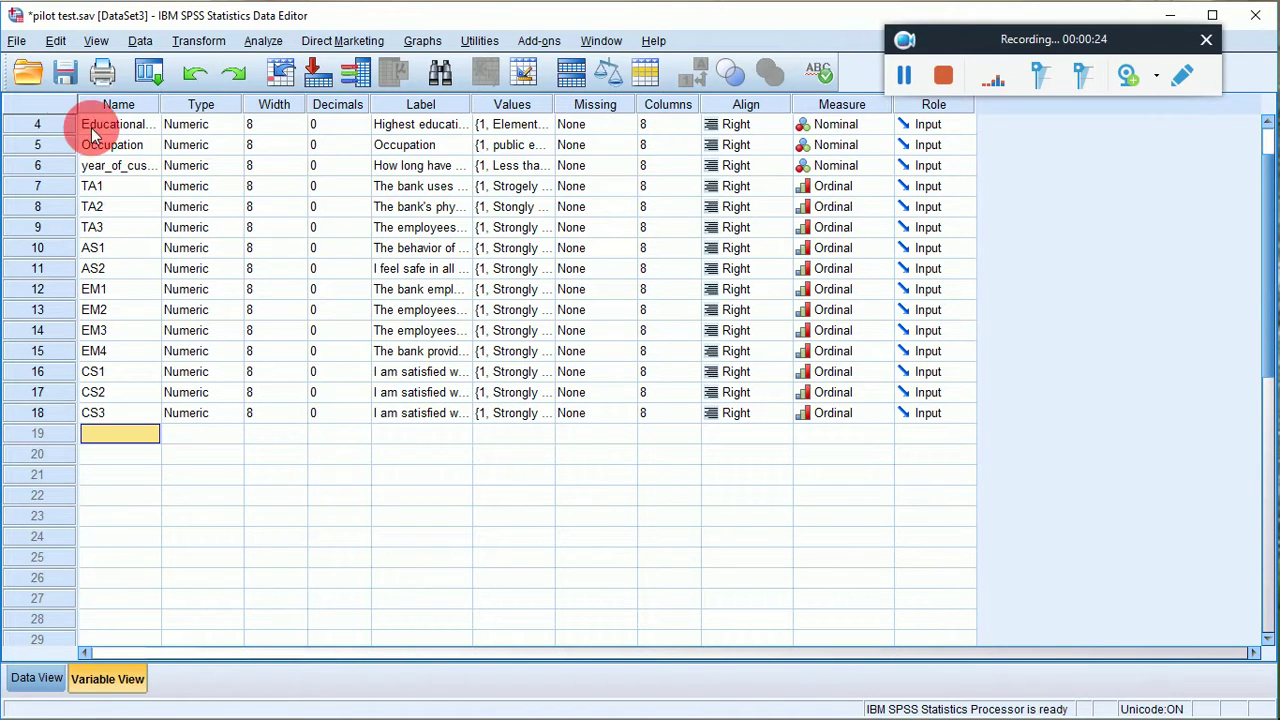
scroll(114, 225, up, 1)
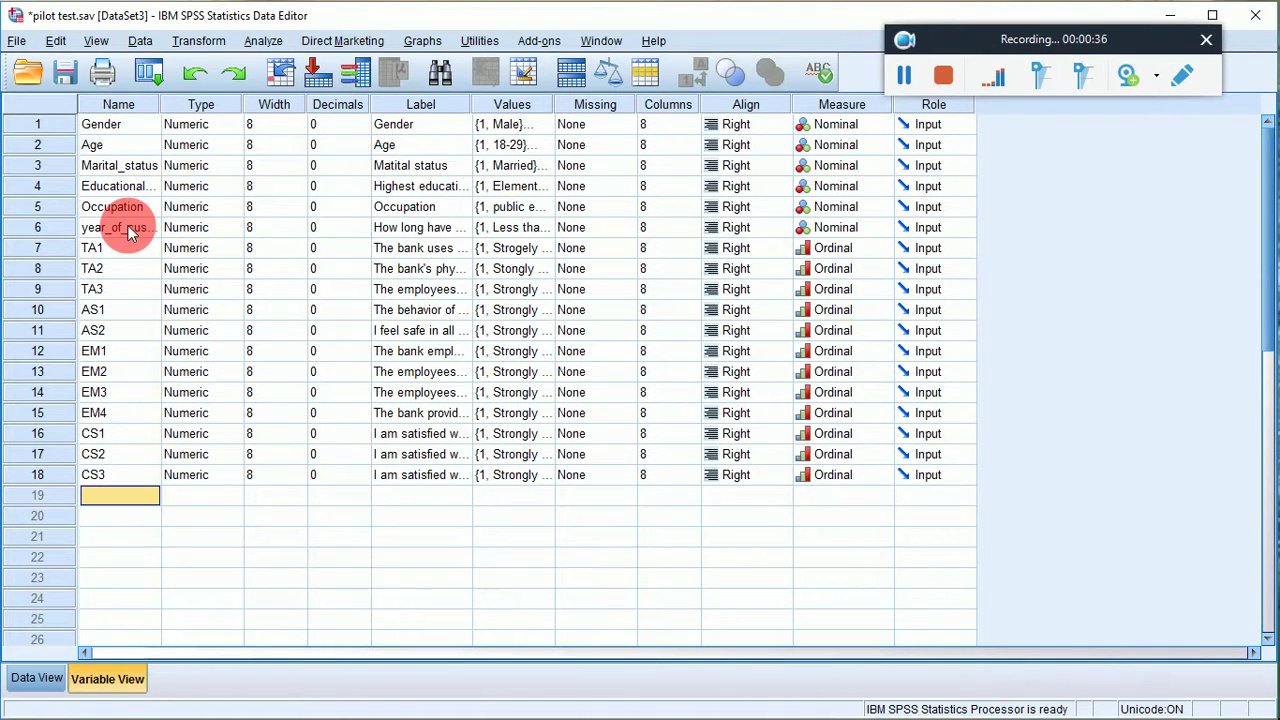
Clear the sixth variable, between Occupation and TA1, from Variable View.
right_click(30, 227)
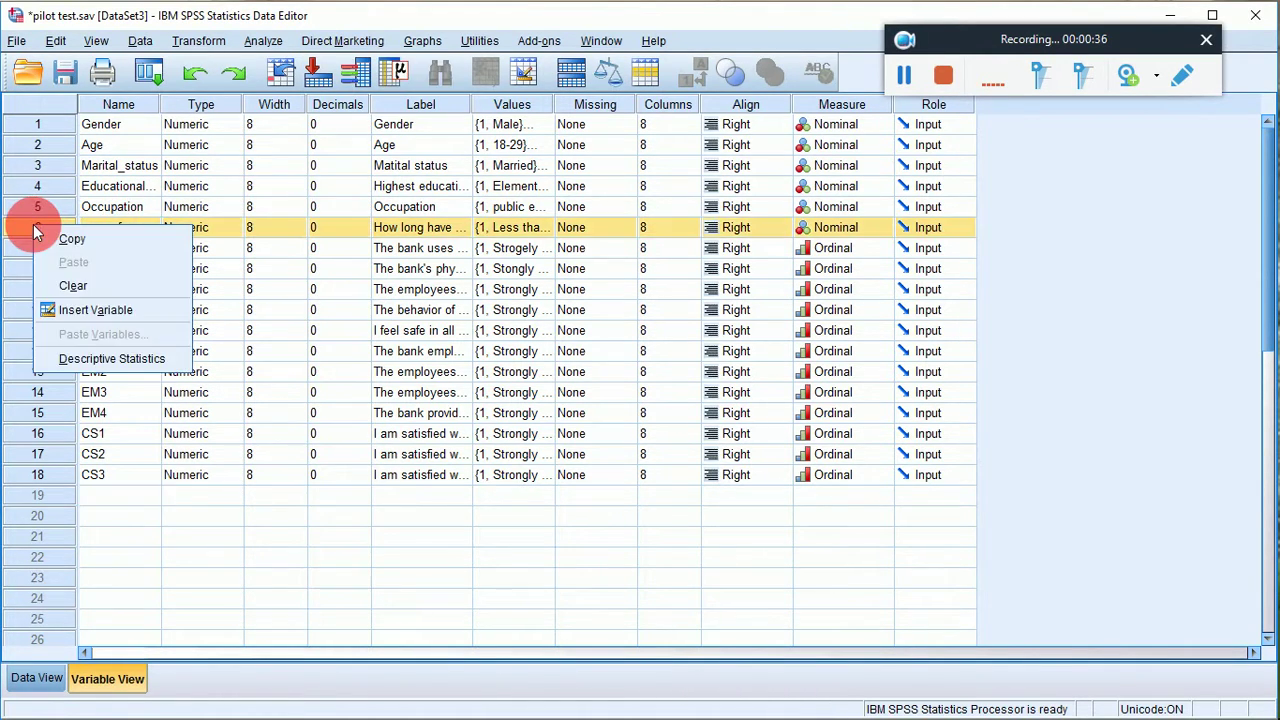
click(66, 290)
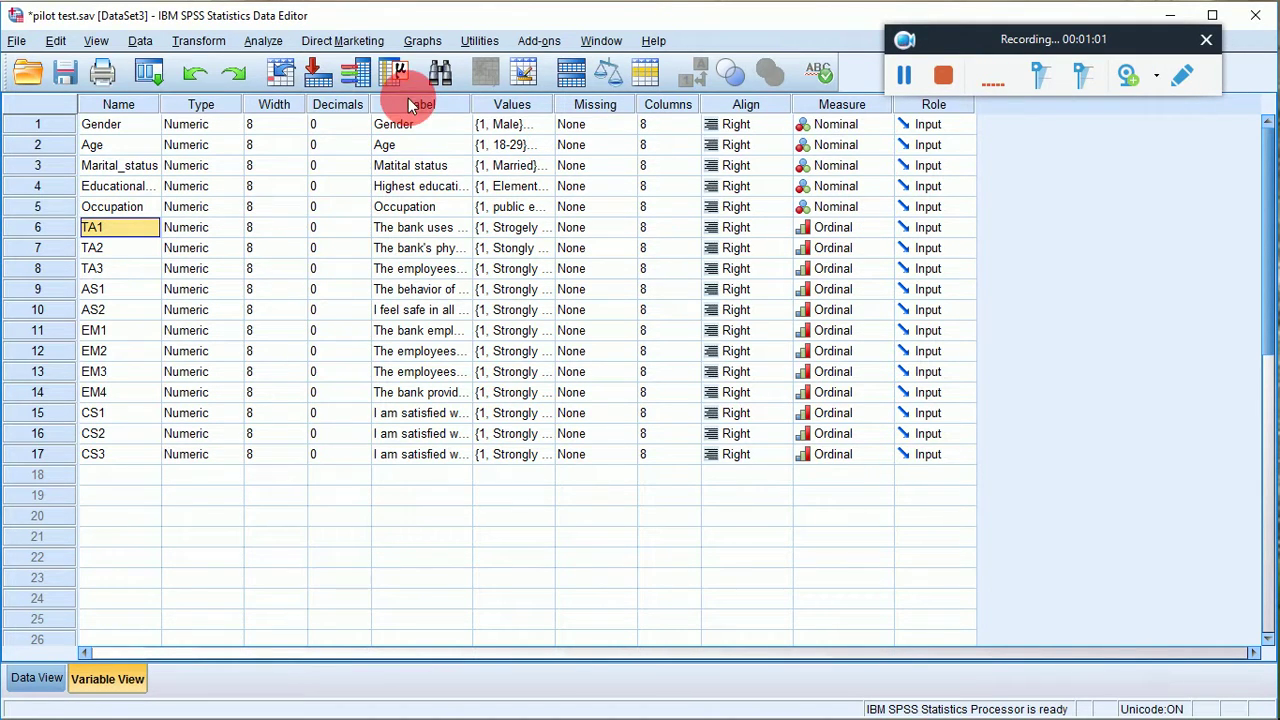
Drag the Label column wider so each variable's full question text is readable.
drag(471, 106, 872, 106)
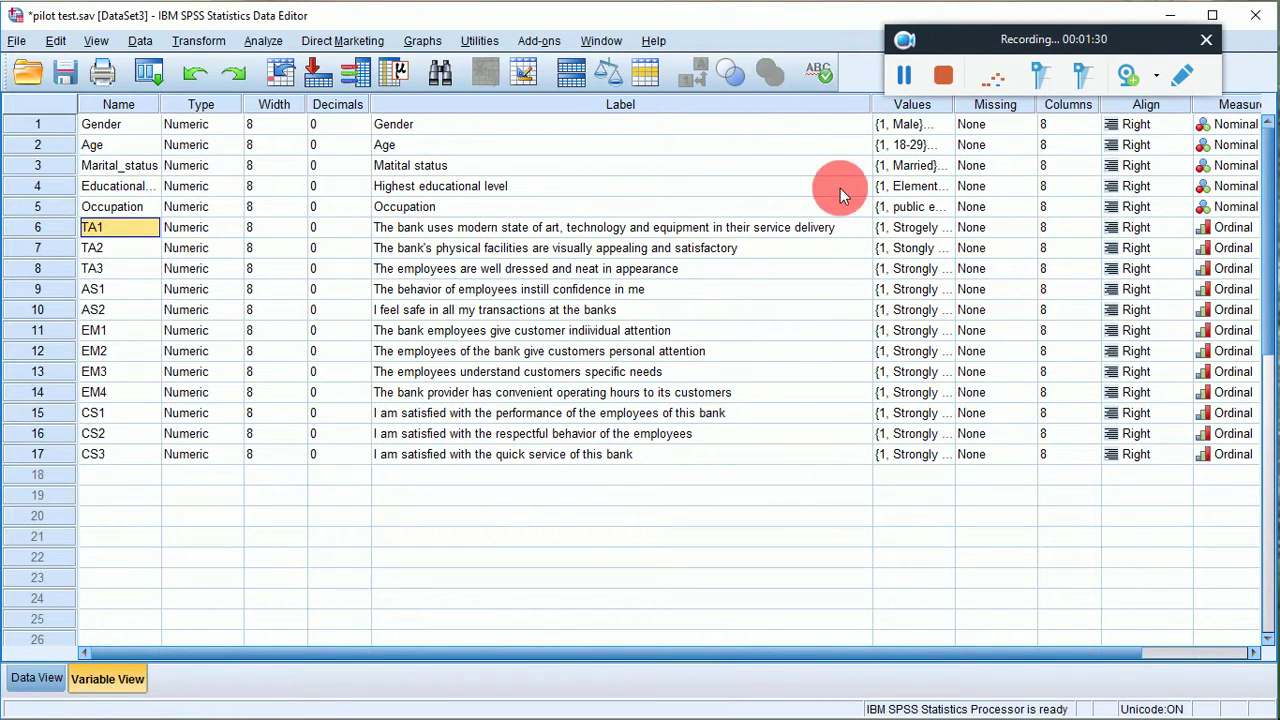
Narrow the Label column and review Gender's value labels.
drag(864, 104, 620, 108)
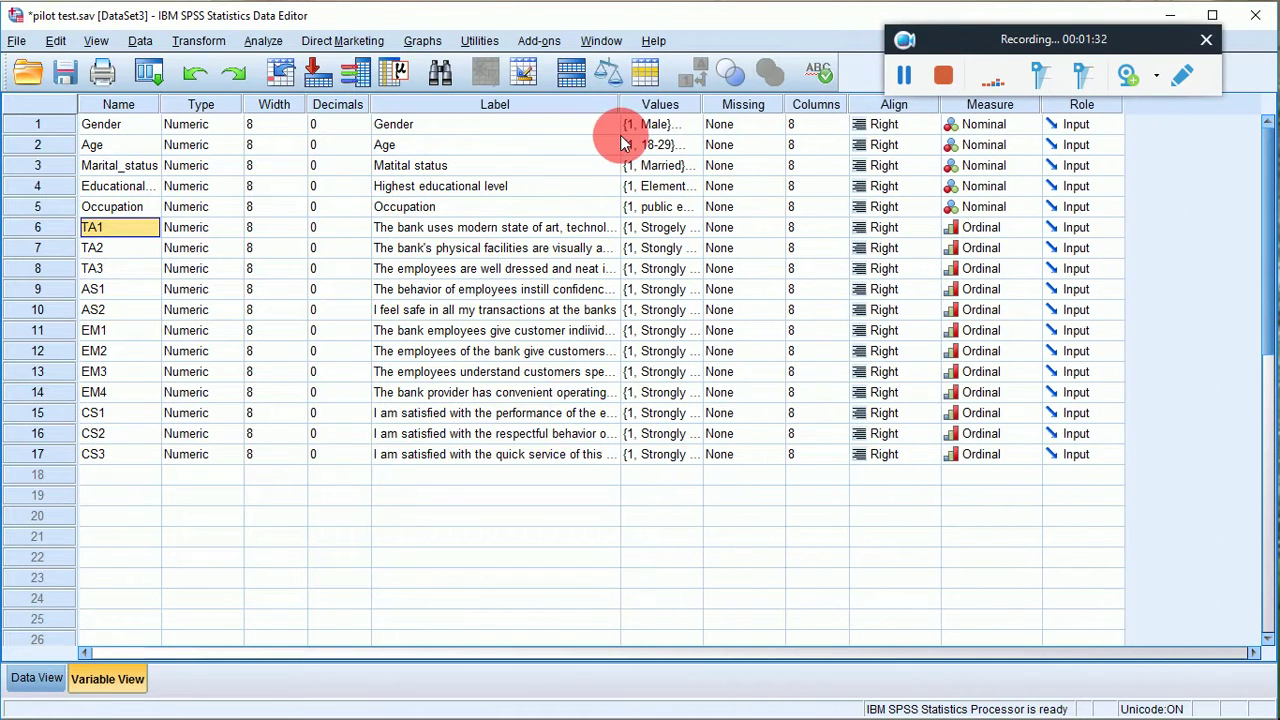
double_click(683, 127)
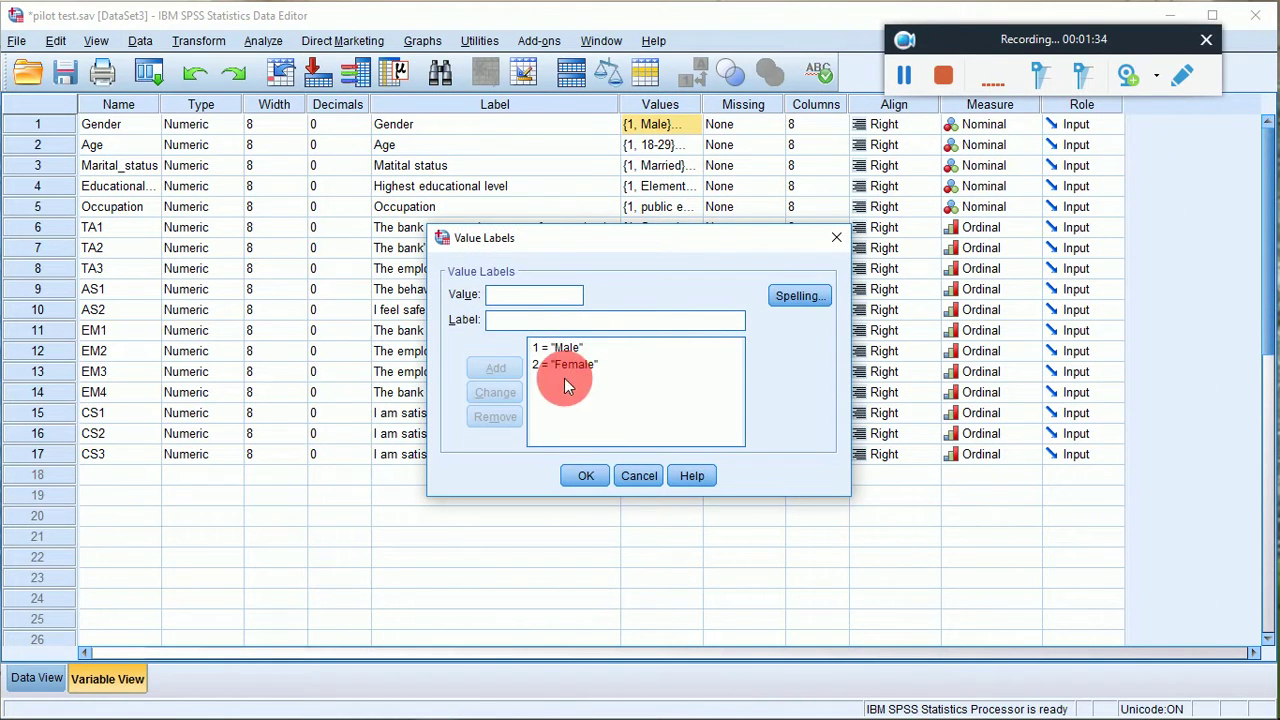
click(585, 477)
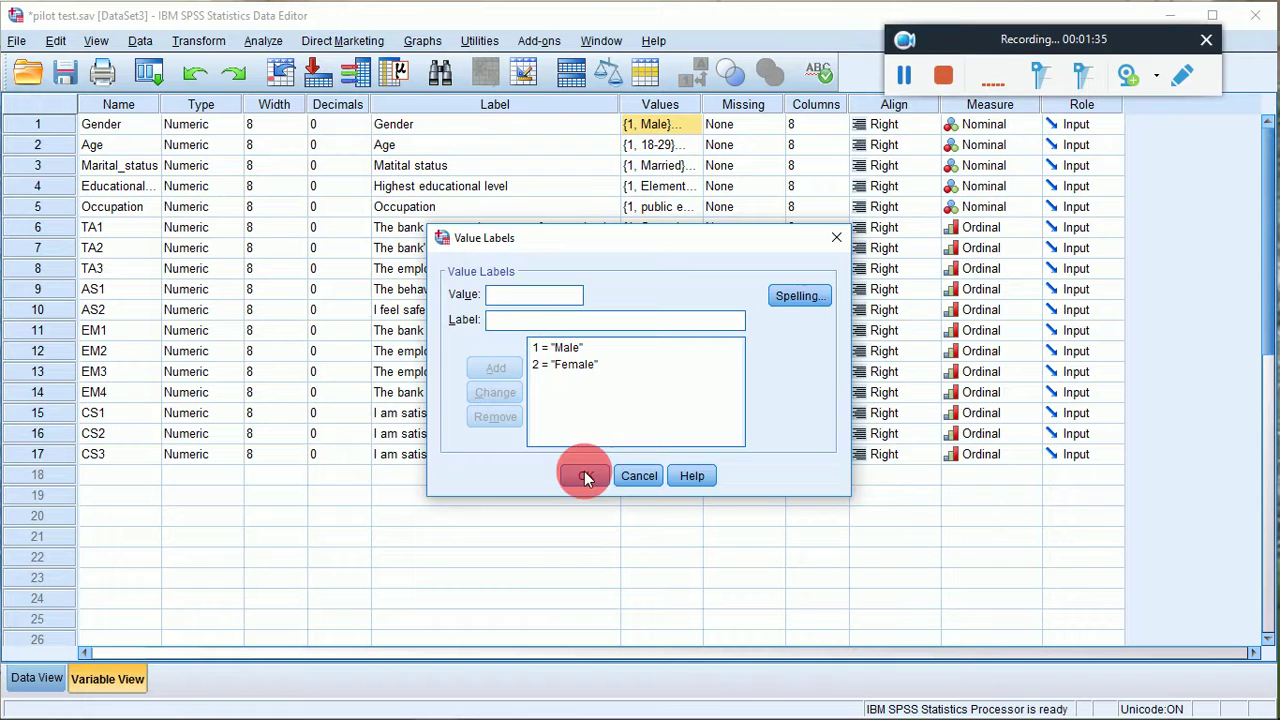
Review Age's value labels and bring up TA1's labels, 1 Strongly disagree to 5 Strongly agree.
click(655, 145)
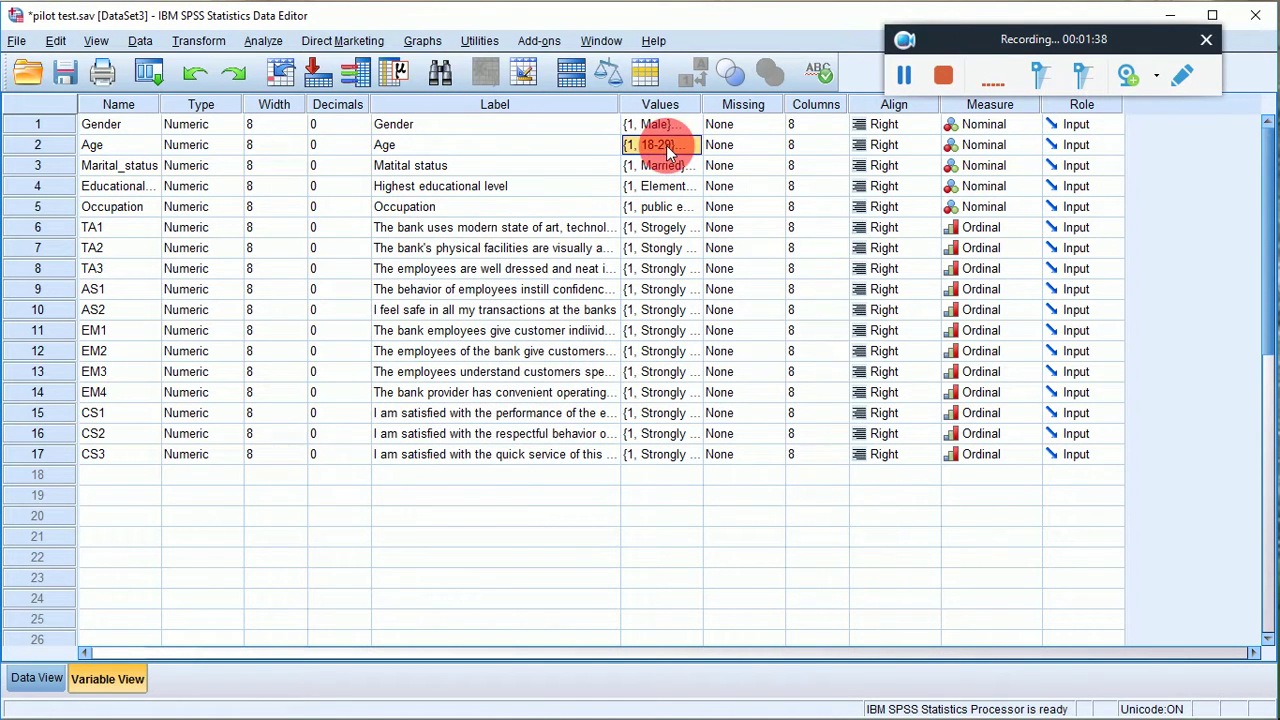
click(696, 145)
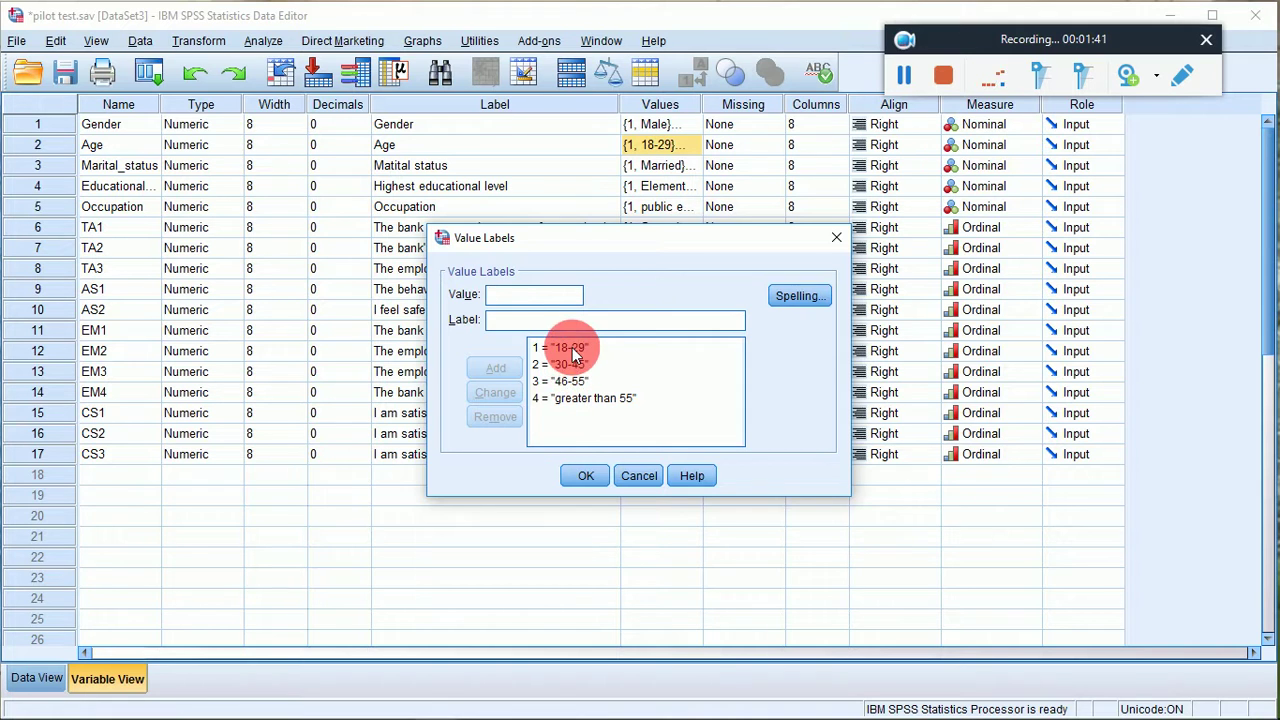
click(586, 475)
click(645, 229)
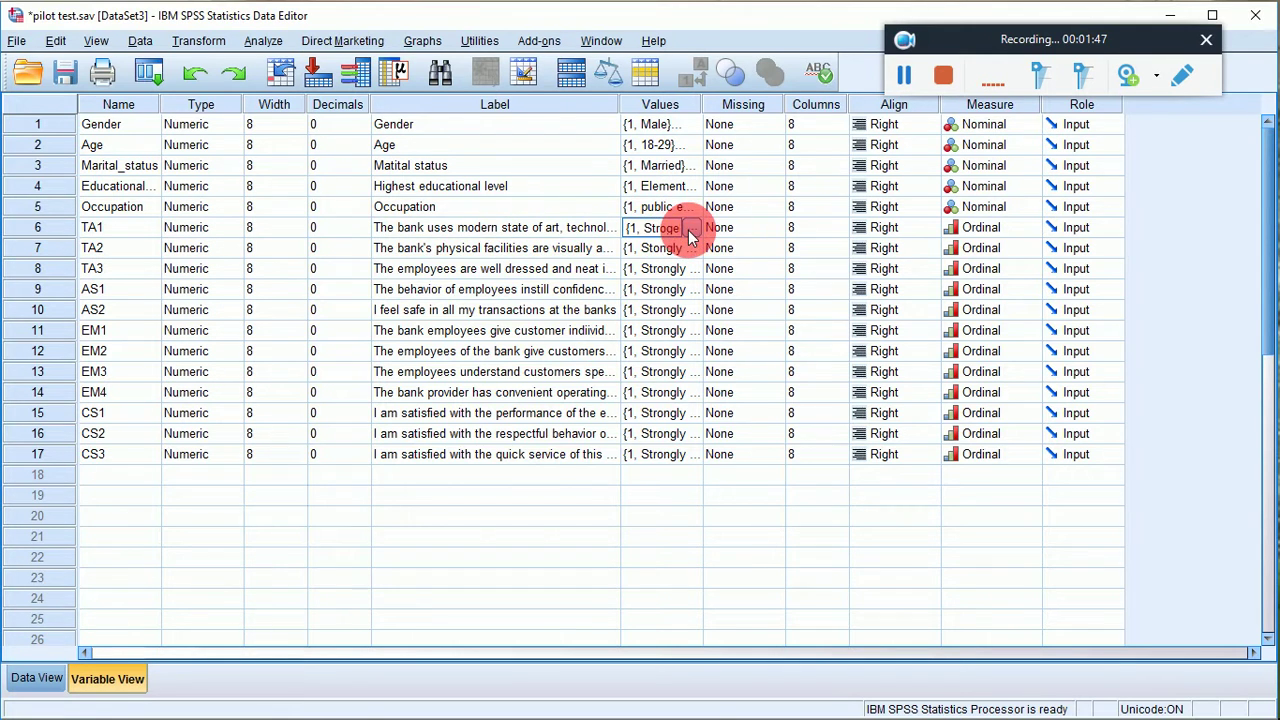
click(691, 229)
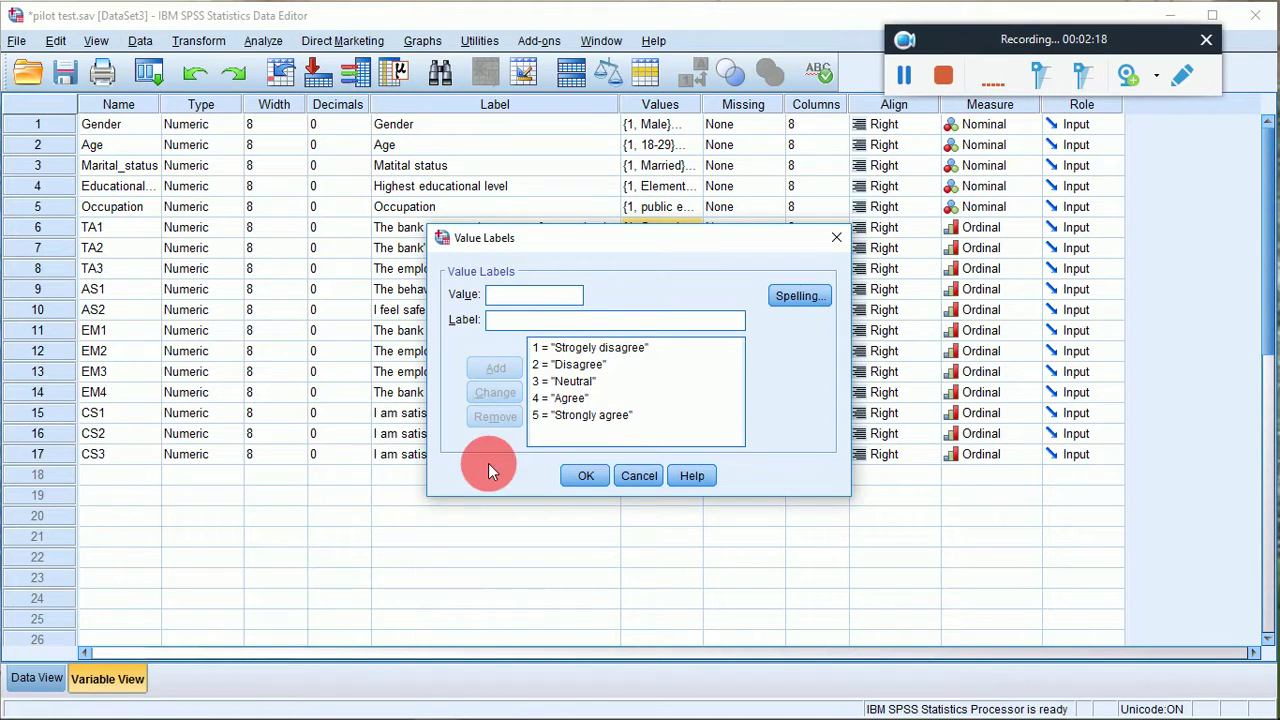
Close TA1's labels and review CS1's labels, Strongly dissatisfied (1) to Strongly satisfied (5).
click(588, 477)
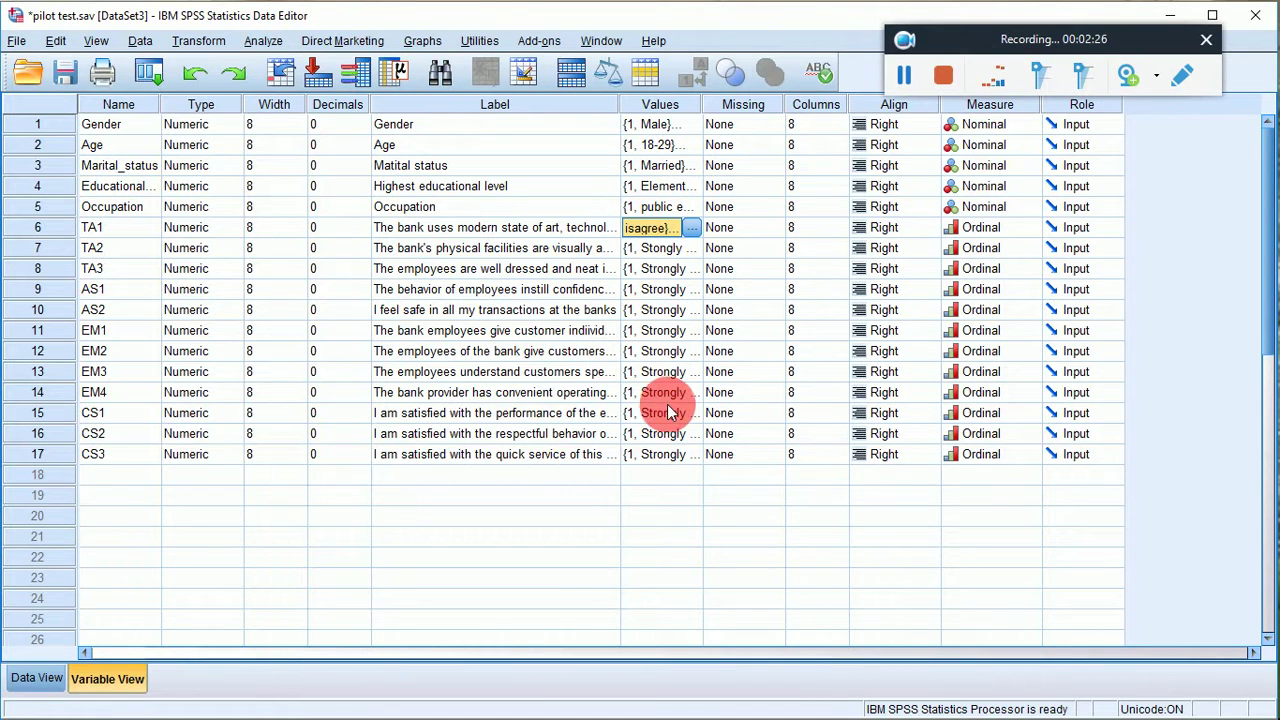
click(676, 418)
click(692, 413)
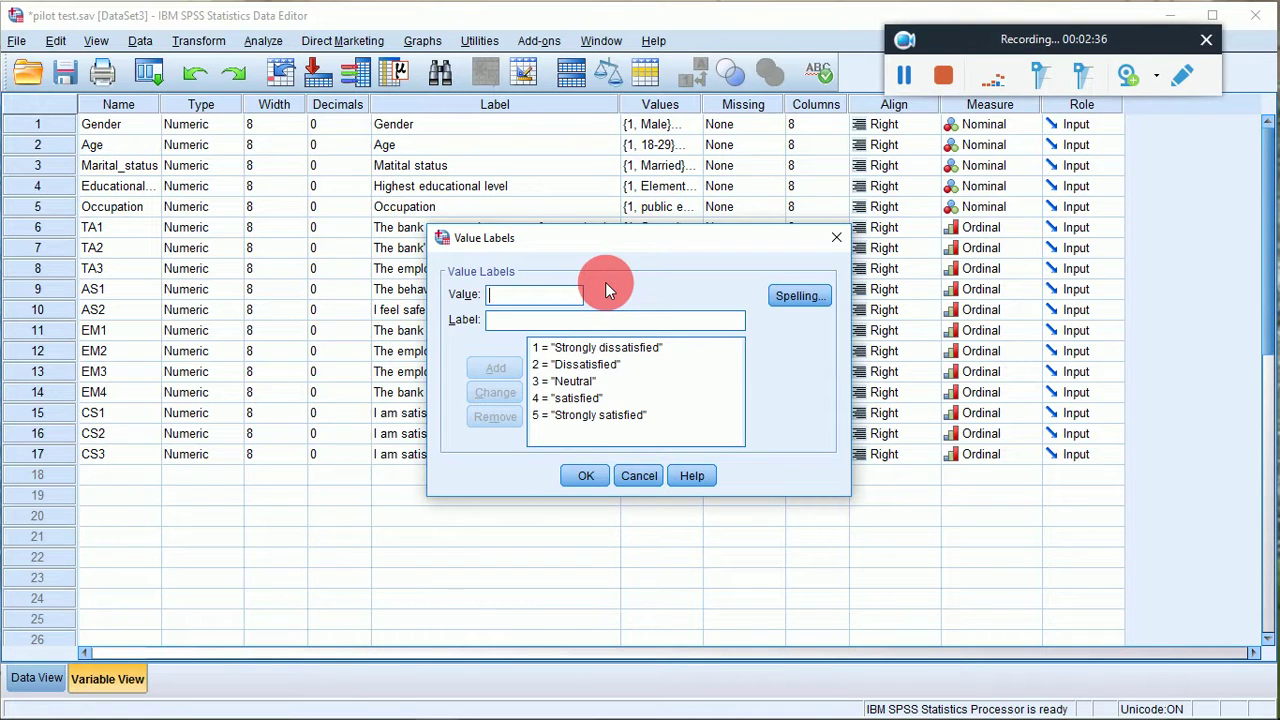
click(589, 478)
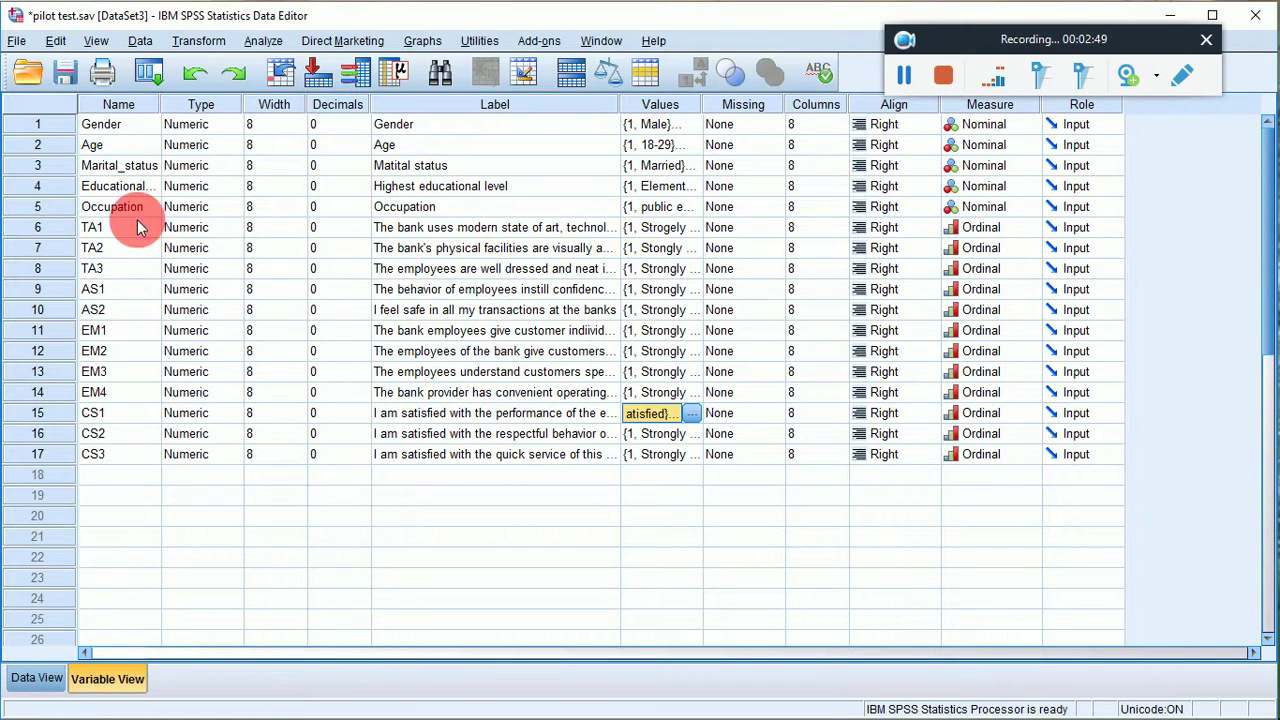
click(982, 228)
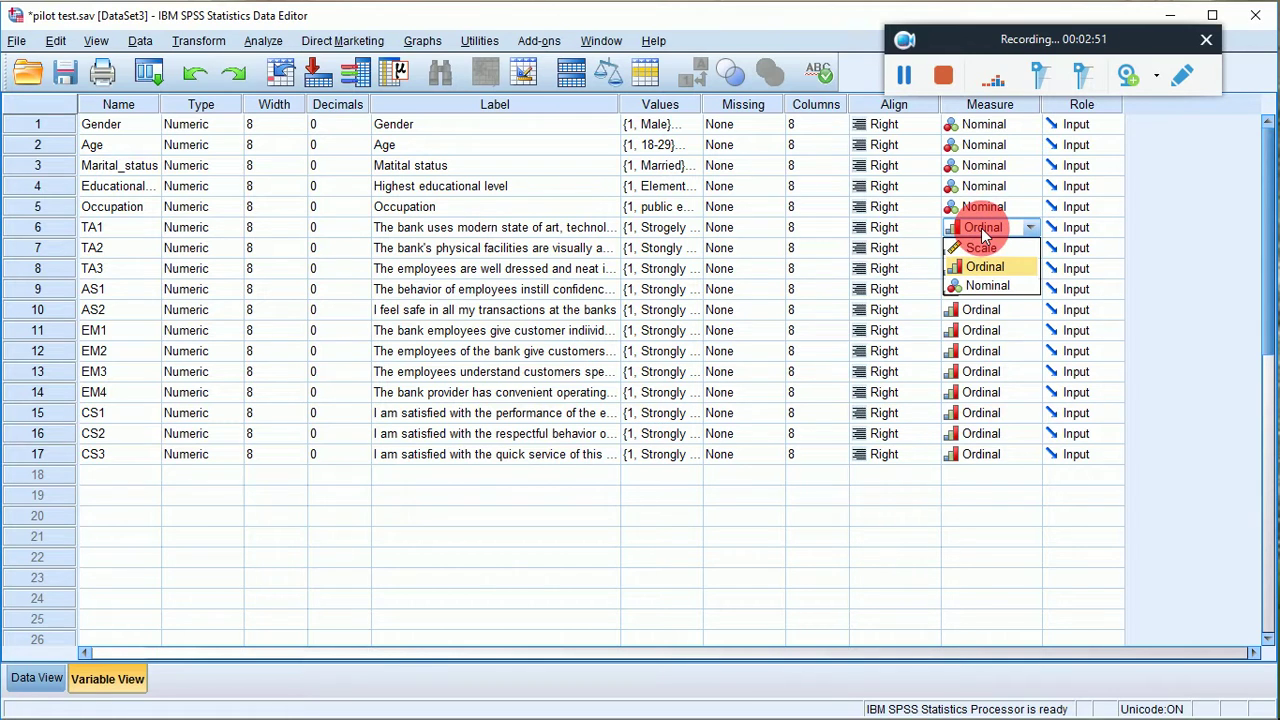
click(930, 454)
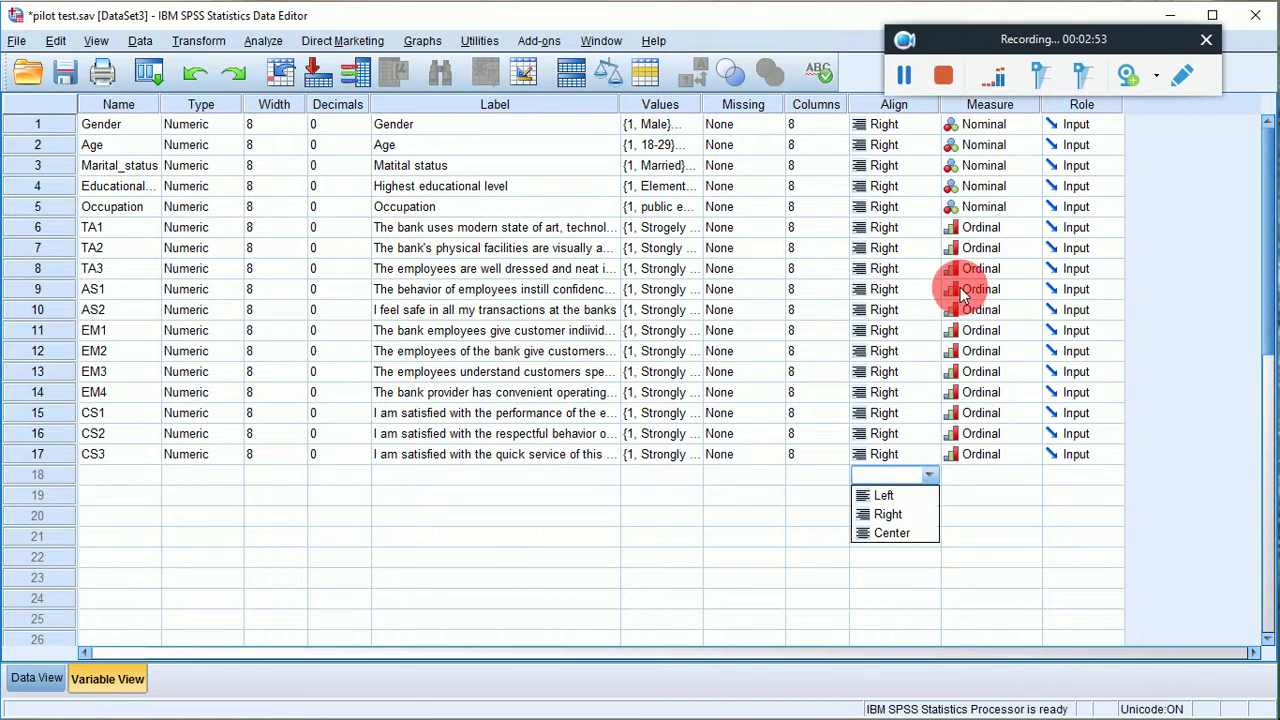
click(978, 248)
click(985, 392)
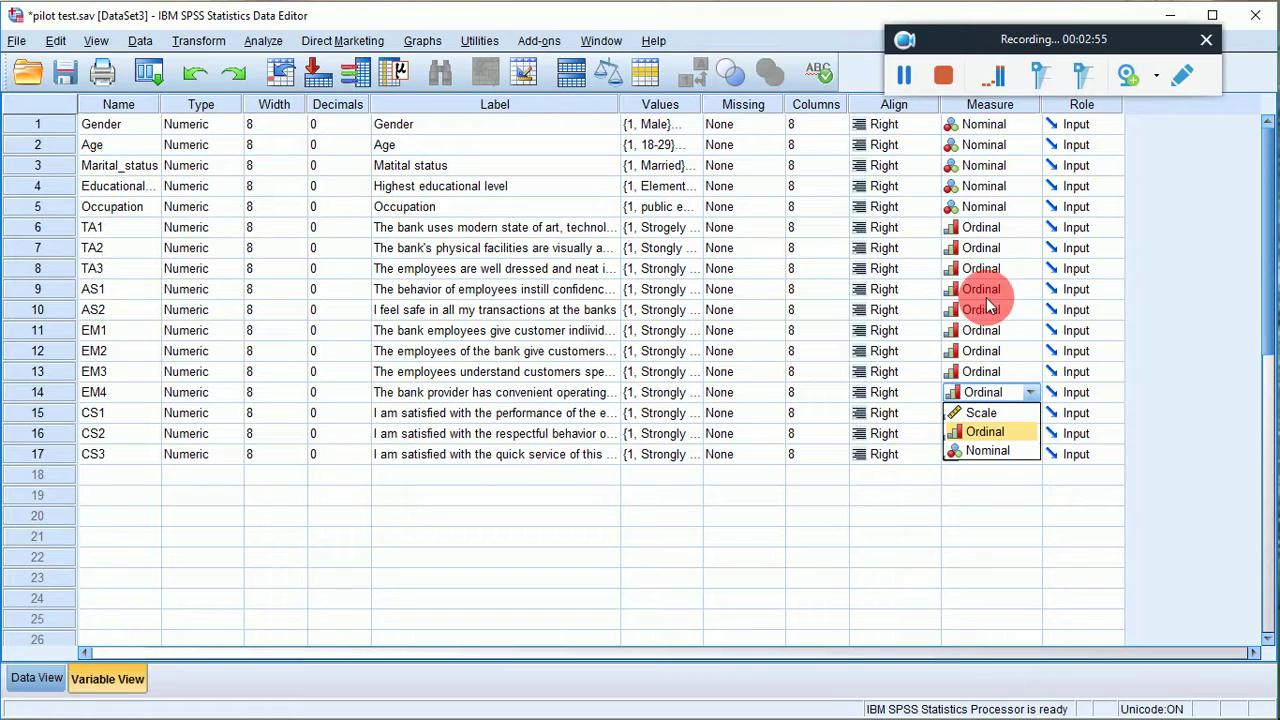
click(972, 268)
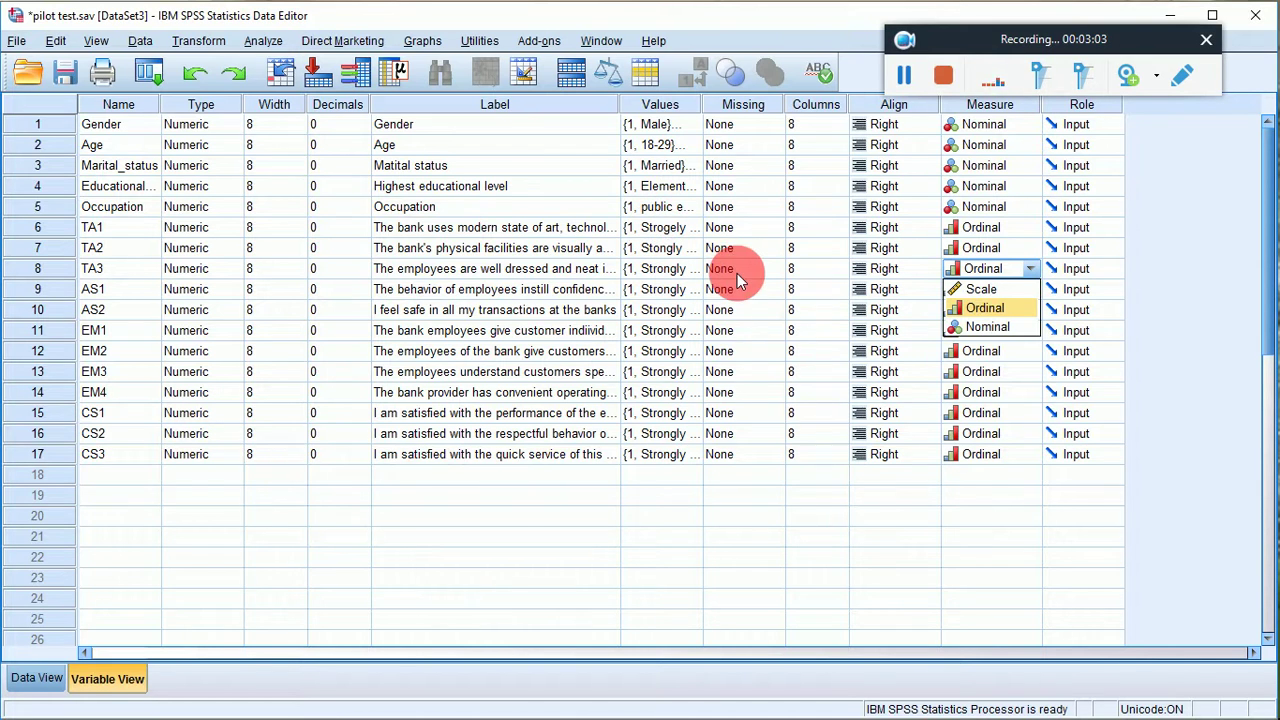
click(821, 309)
click(965, 229)
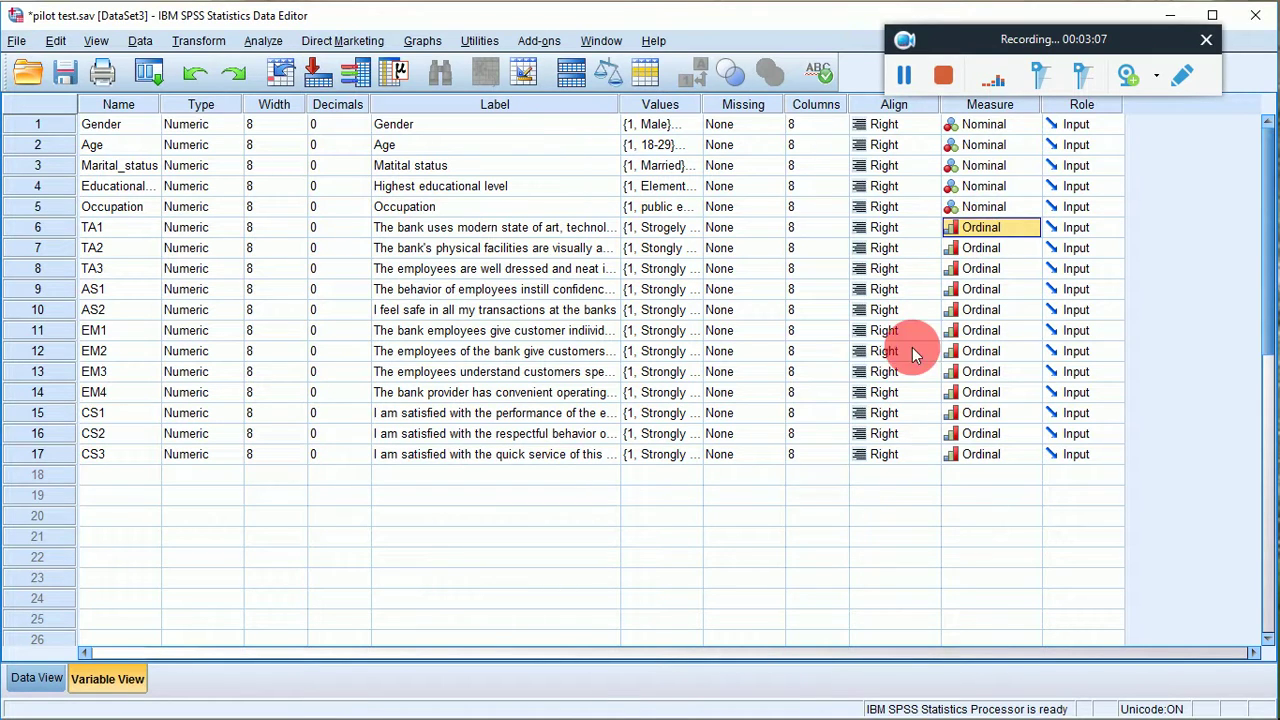
click(757, 494)
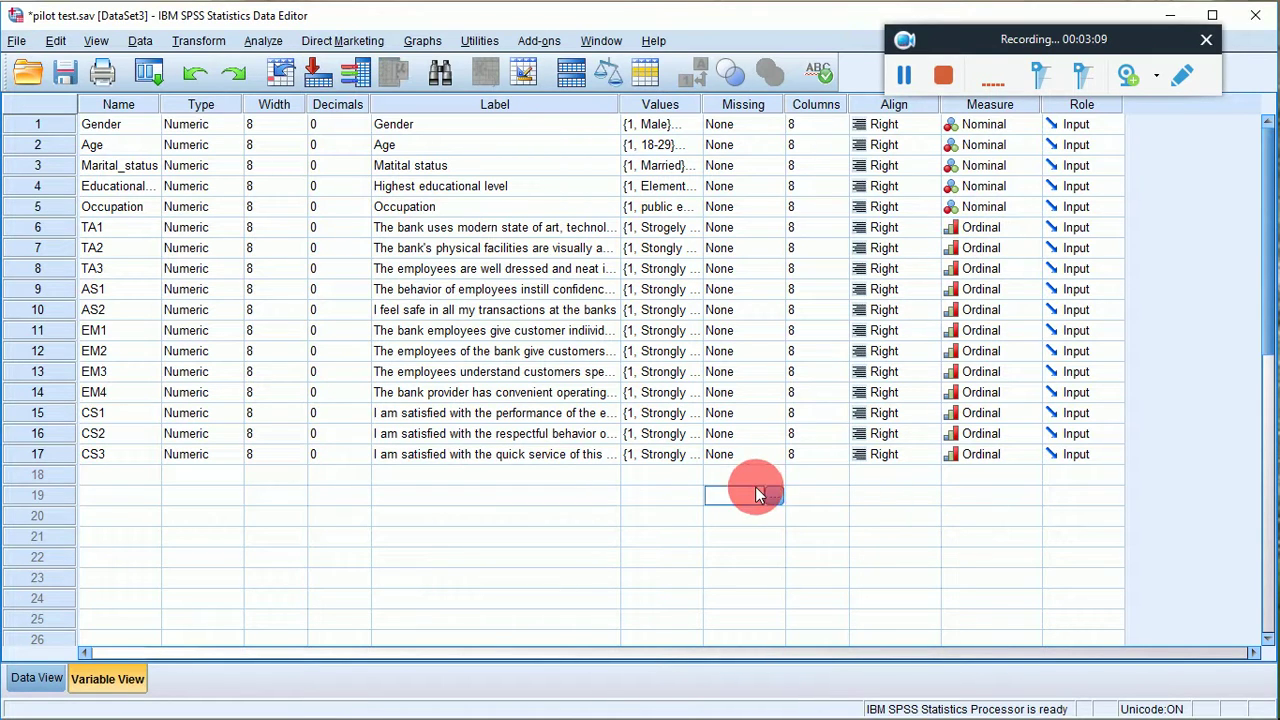
click(650, 475)
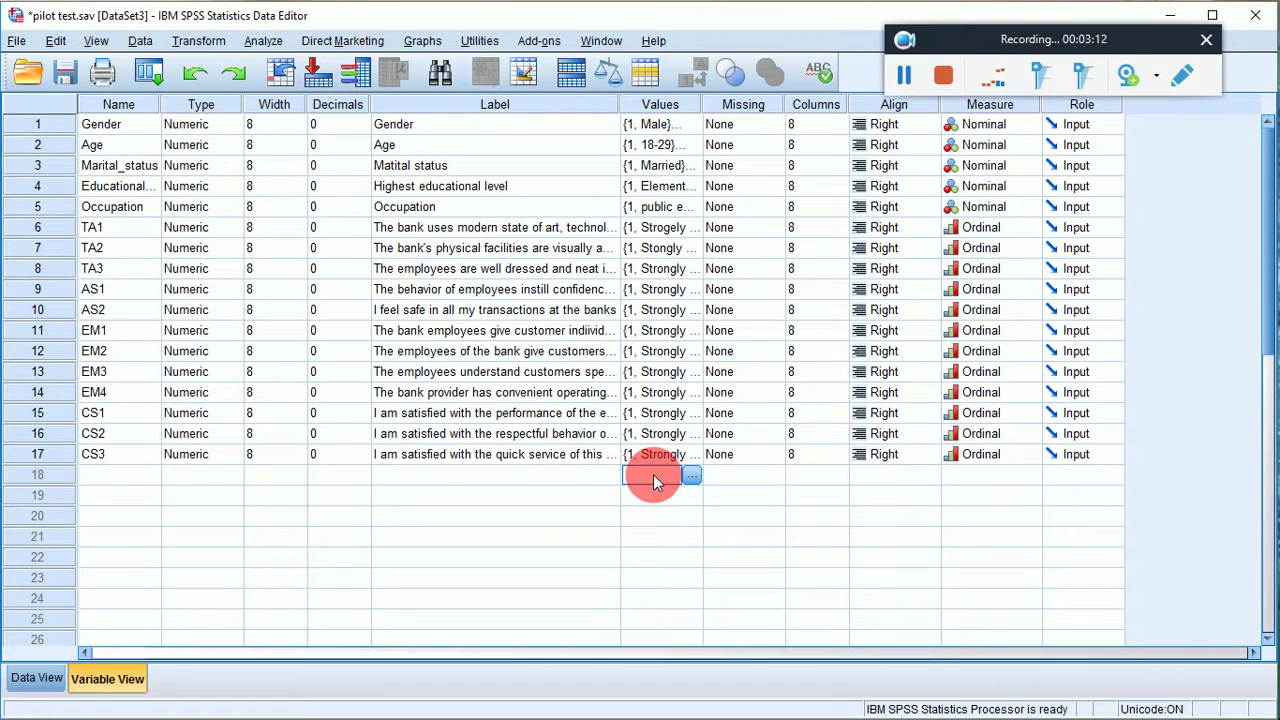
click(982, 470)
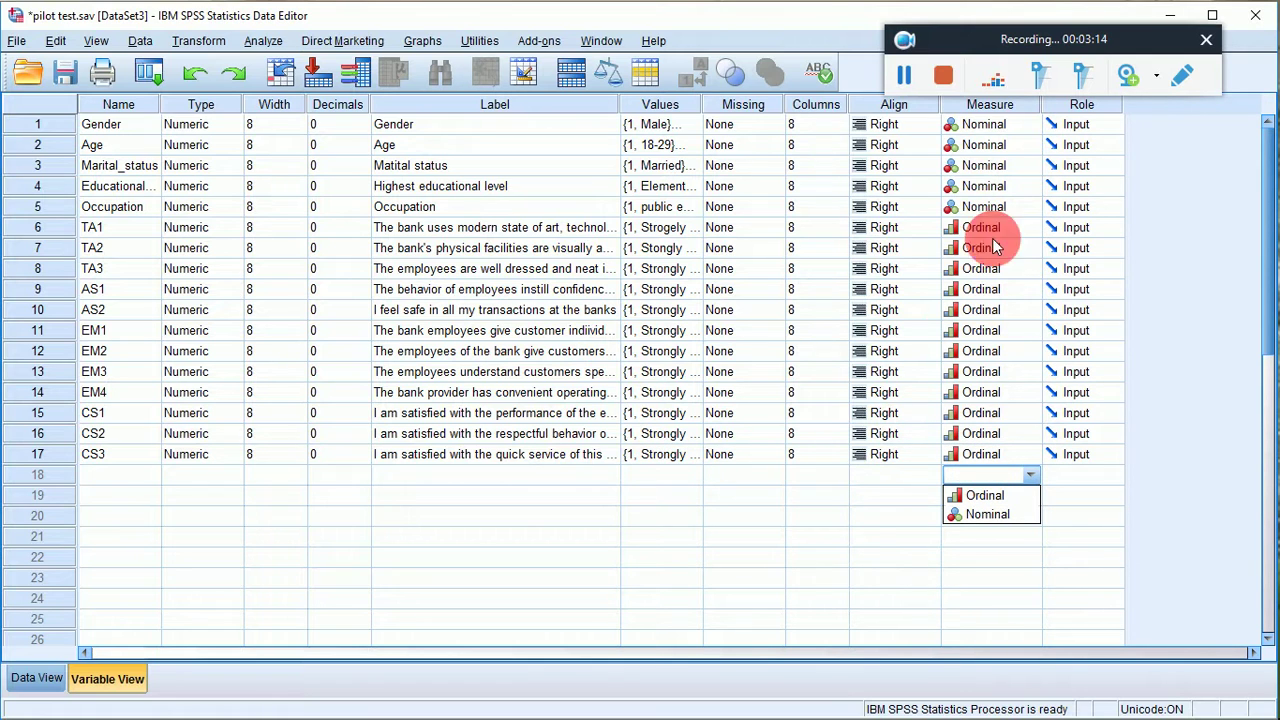
click(793, 513)
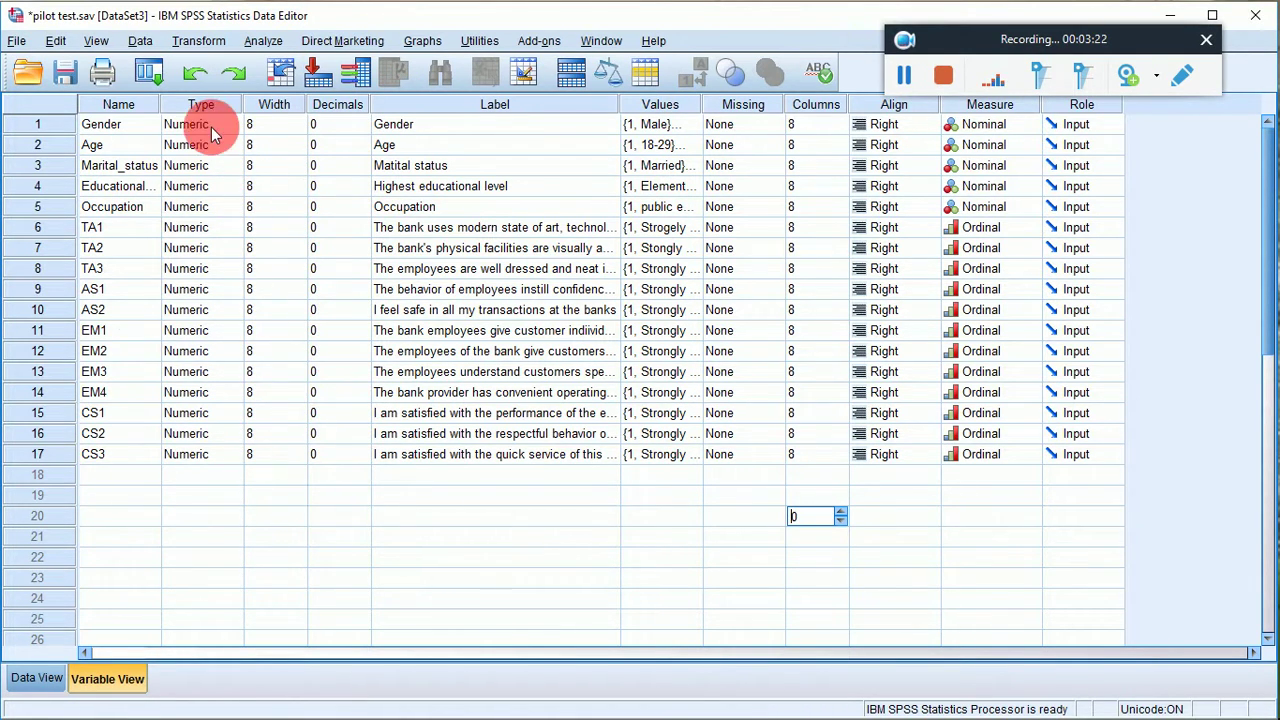
Define 5555 as a discrete missing value for Gender.
click(729, 123)
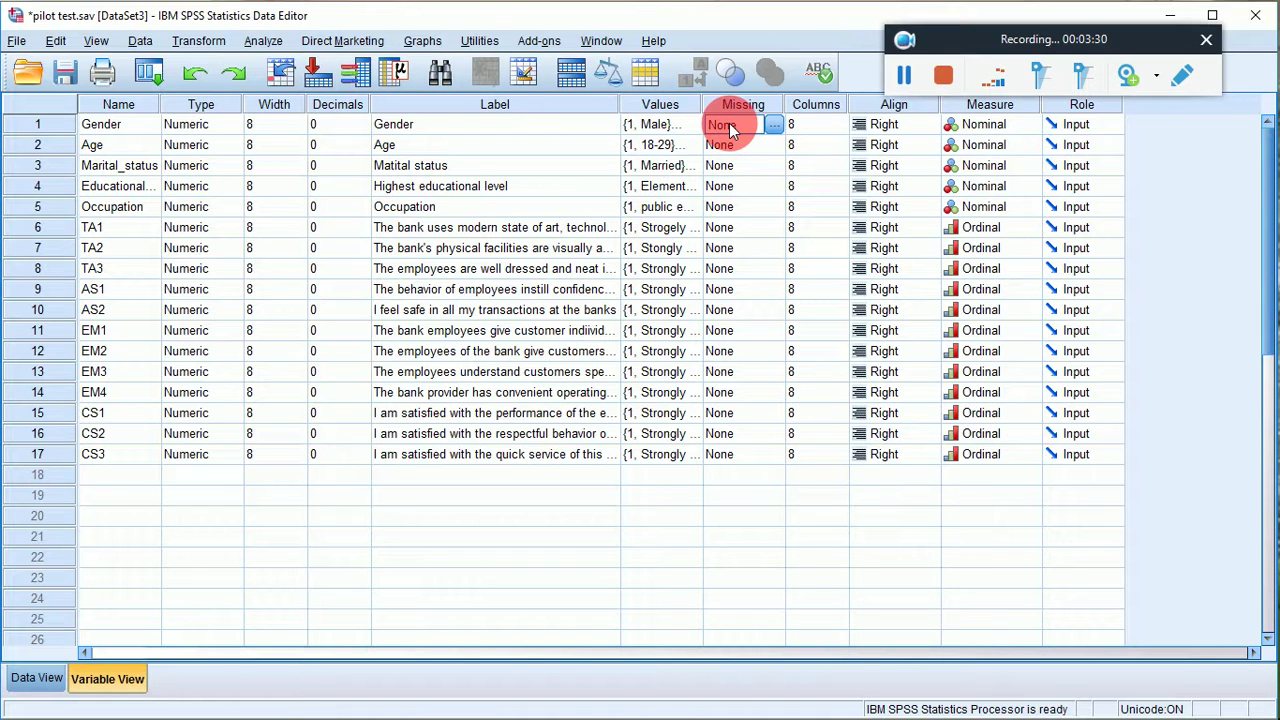
click(778, 122)
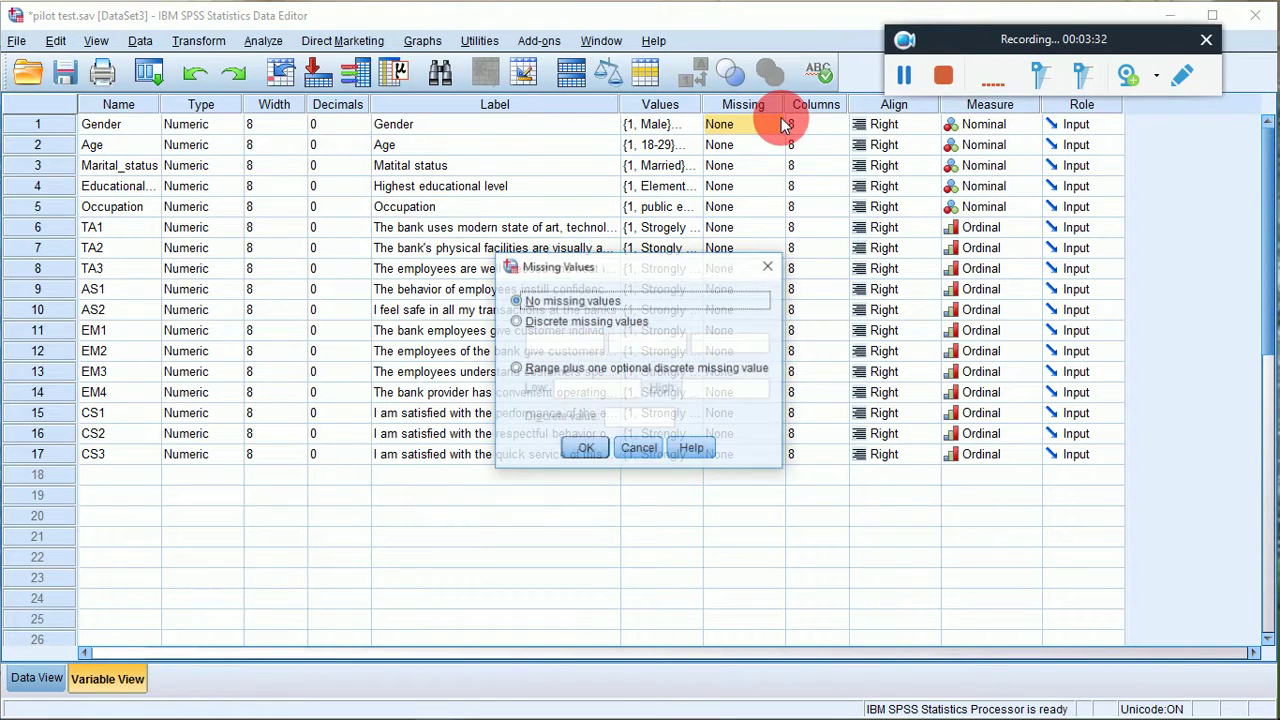
click(514, 324)
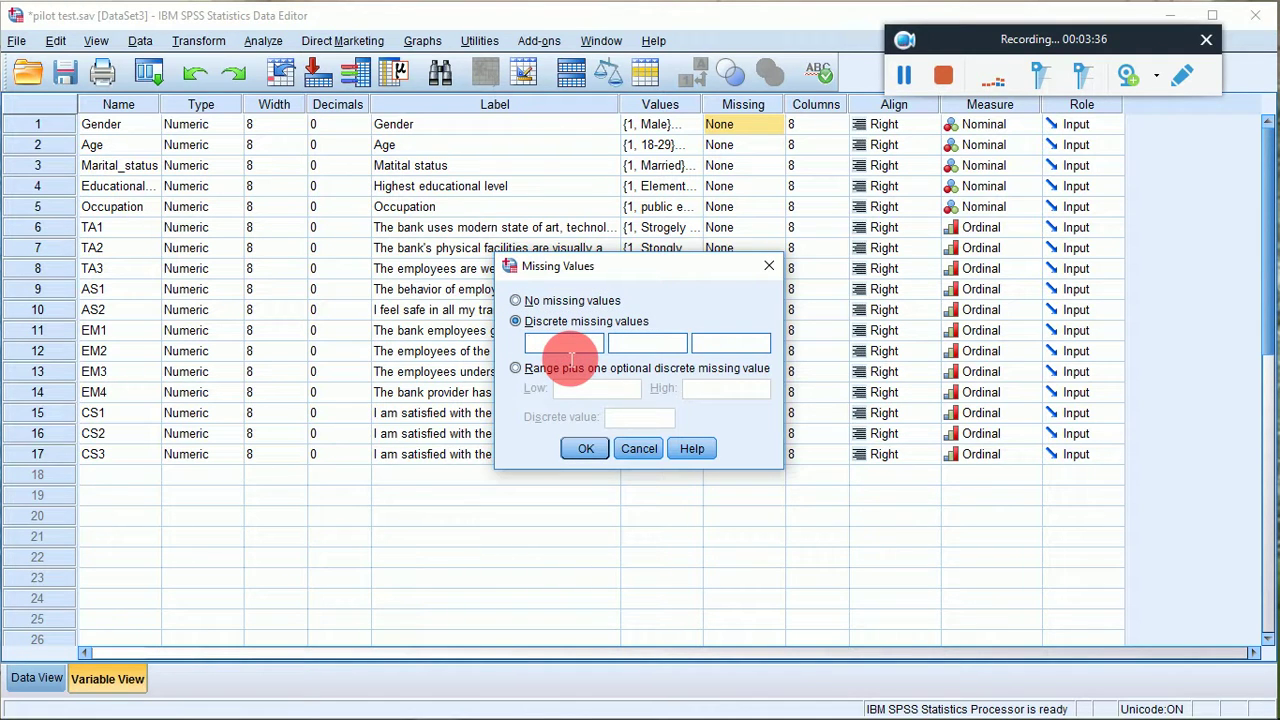
text(5555)
click(585, 448)
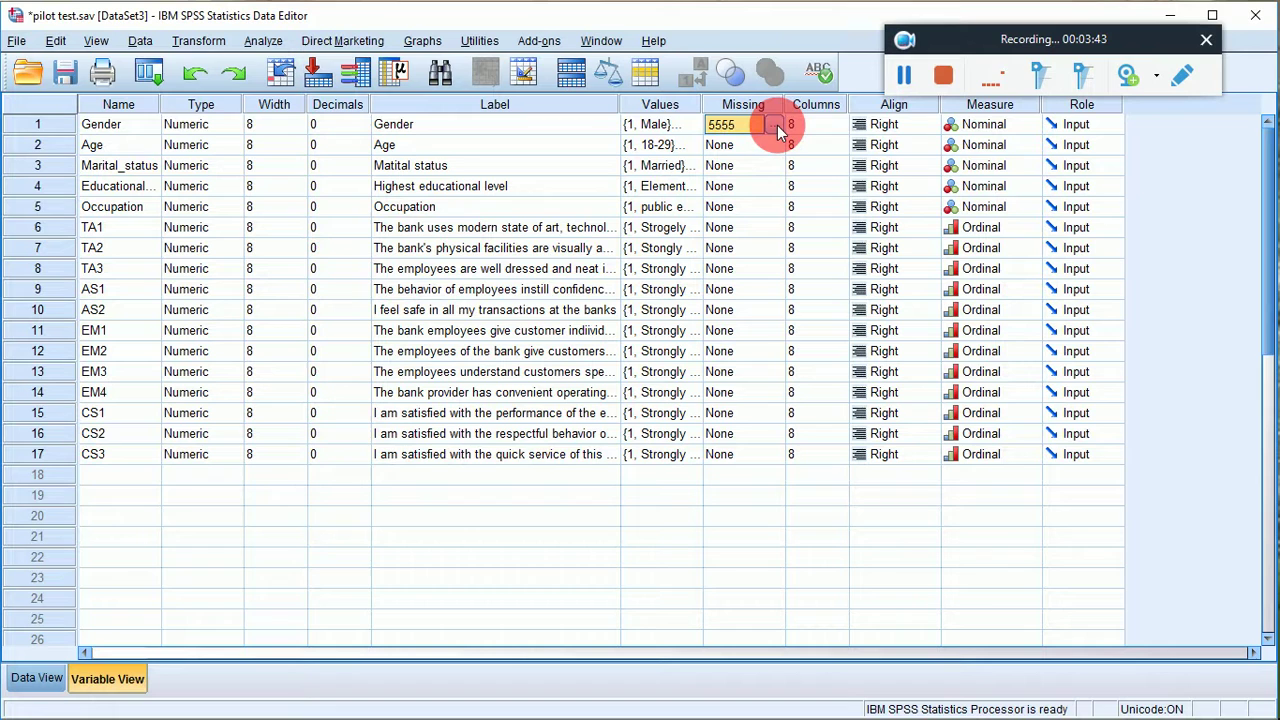
Copy Gender's 5555 missing value to Age, Marital_status, education, Occupation, TA1 and TA2.
right_click(746, 127)
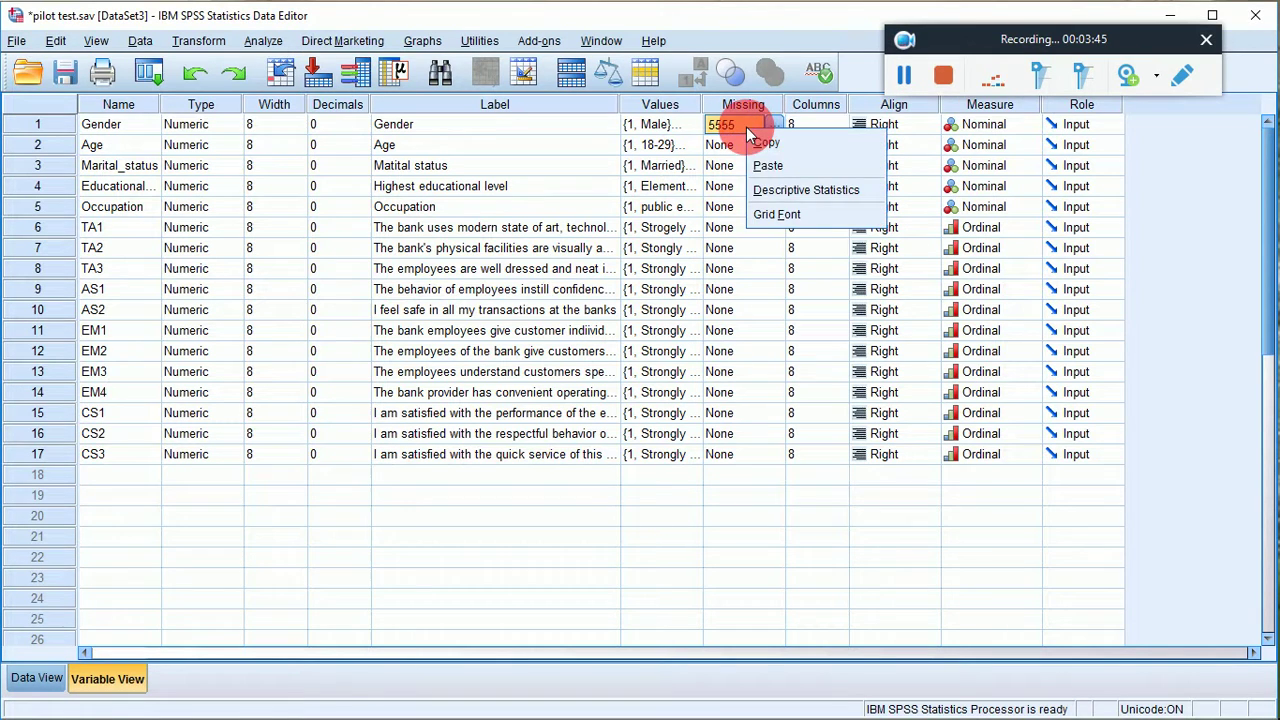
click(744, 160)
right_click(742, 160)
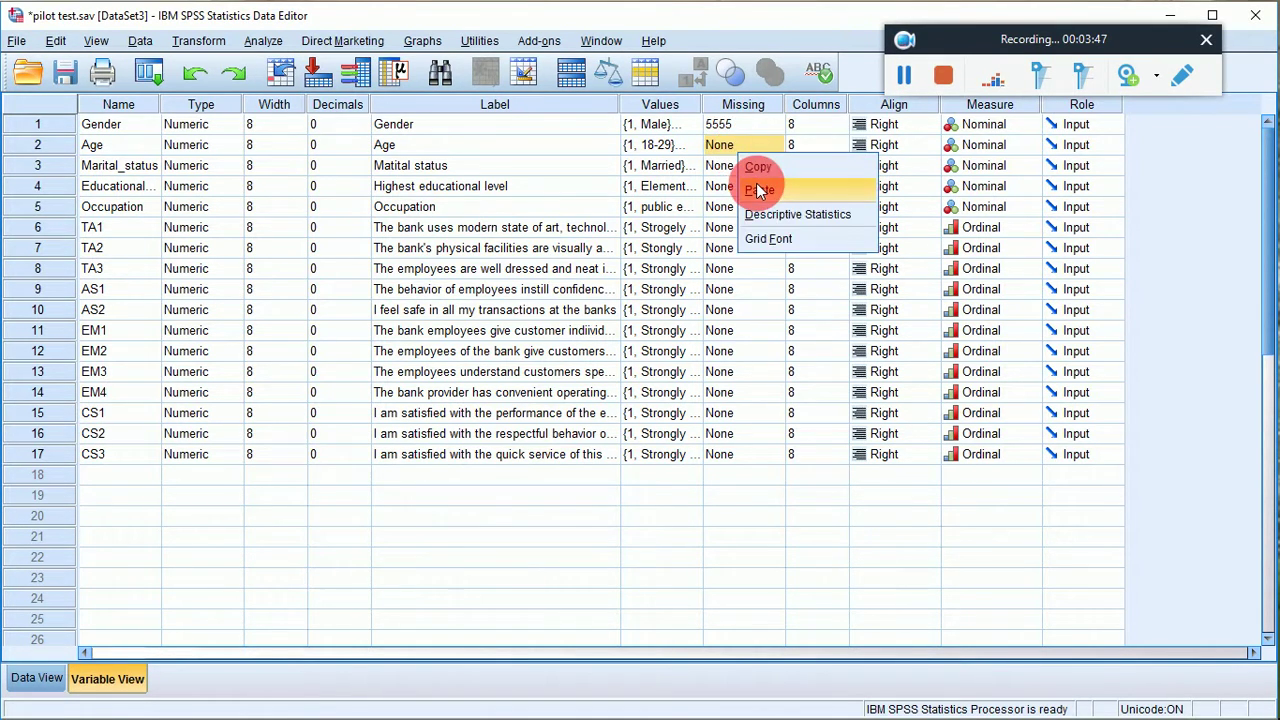
click(751, 188)
right_click(731, 177)
click(750, 208)
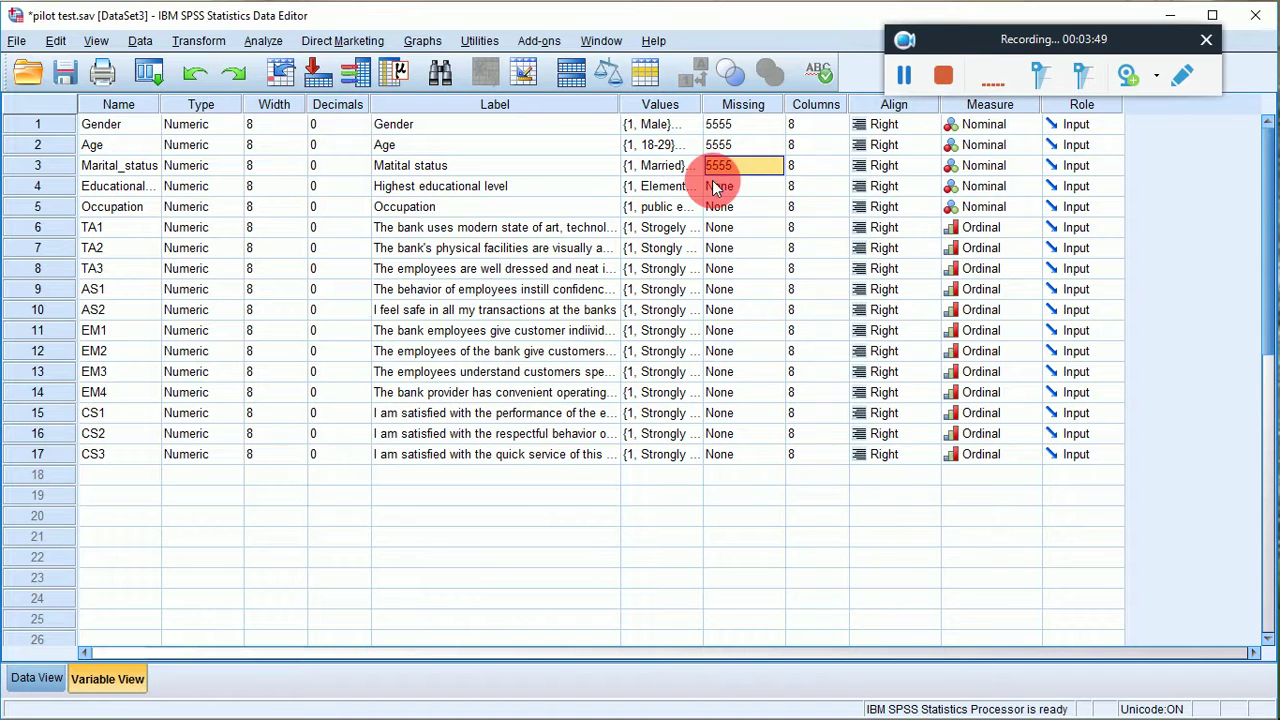
right_click(714, 186)
click(750, 214)
right_click(729, 207)
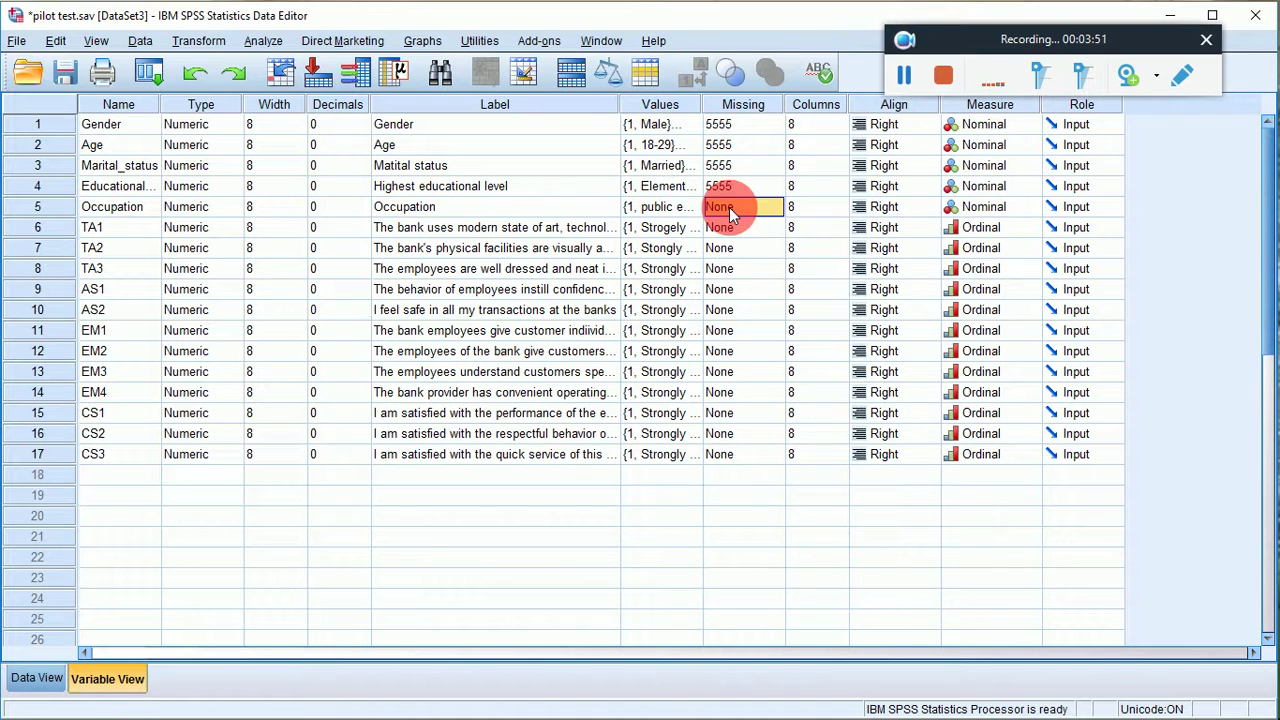
click(745, 248)
right_click(729, 230)
click(752, 265)
right_click(737, 251)
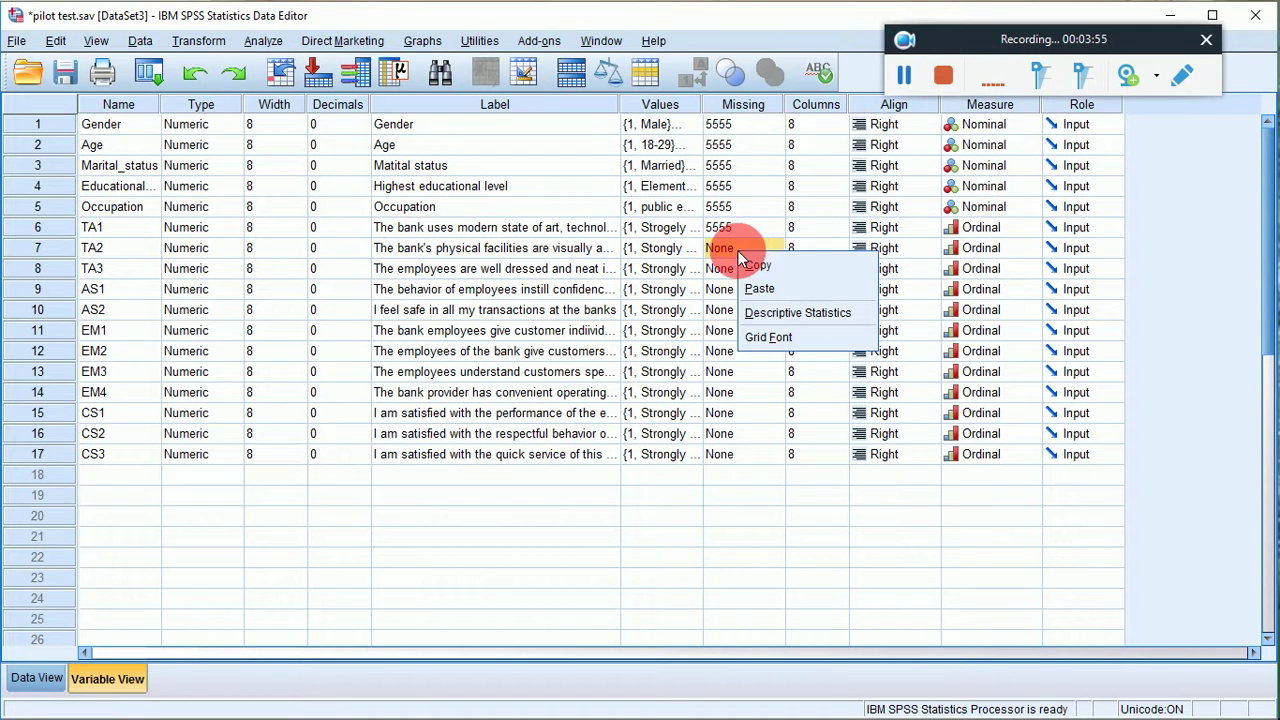
click(783, 285)
Paste the 5555 missing value into TA3, AS1, AS2, EM1–EM4 and CS1–CS3.
right_click(742, 272)
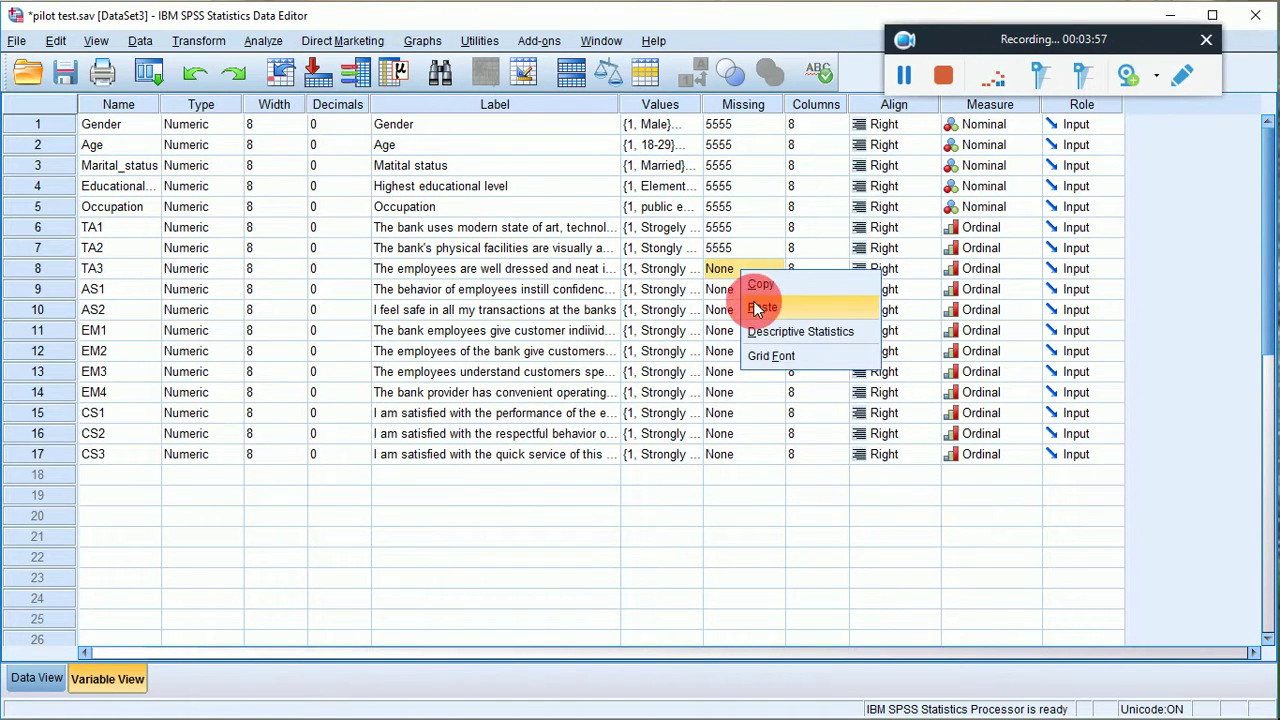
click(757, 306)
right_click(748, 291)
click(773, 340)
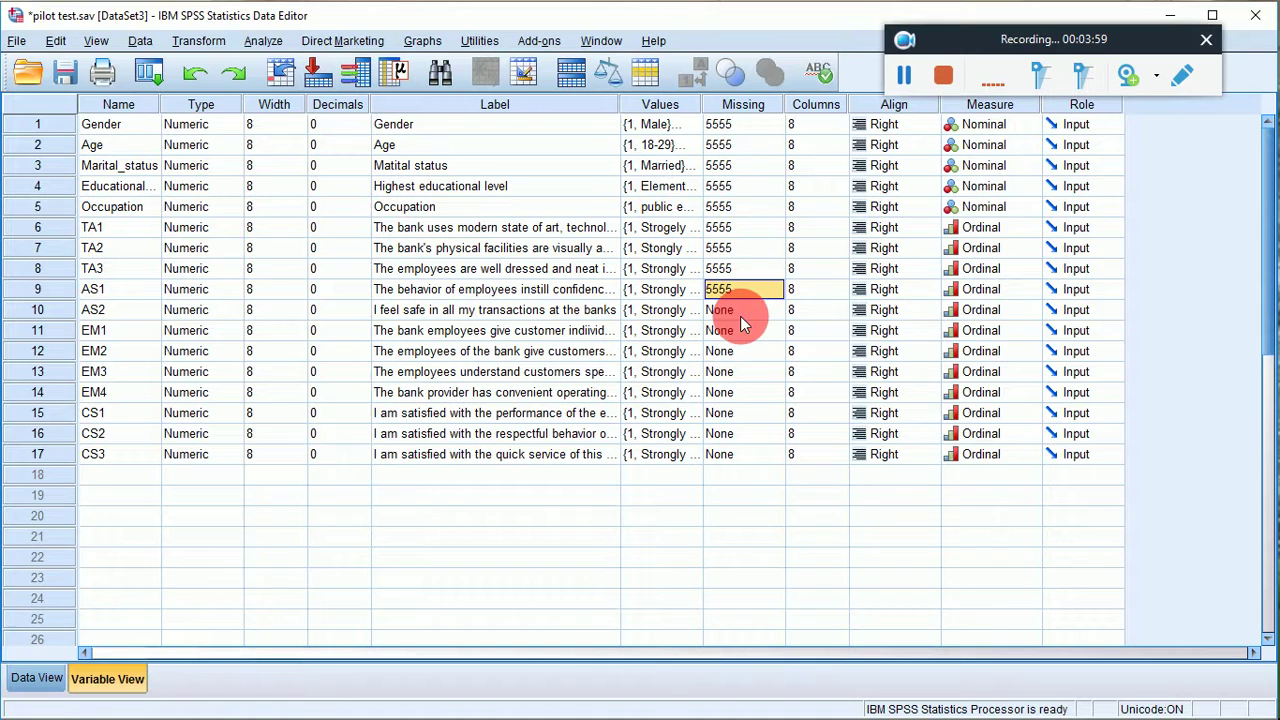
right_click(735, 315)
click(750, 352)
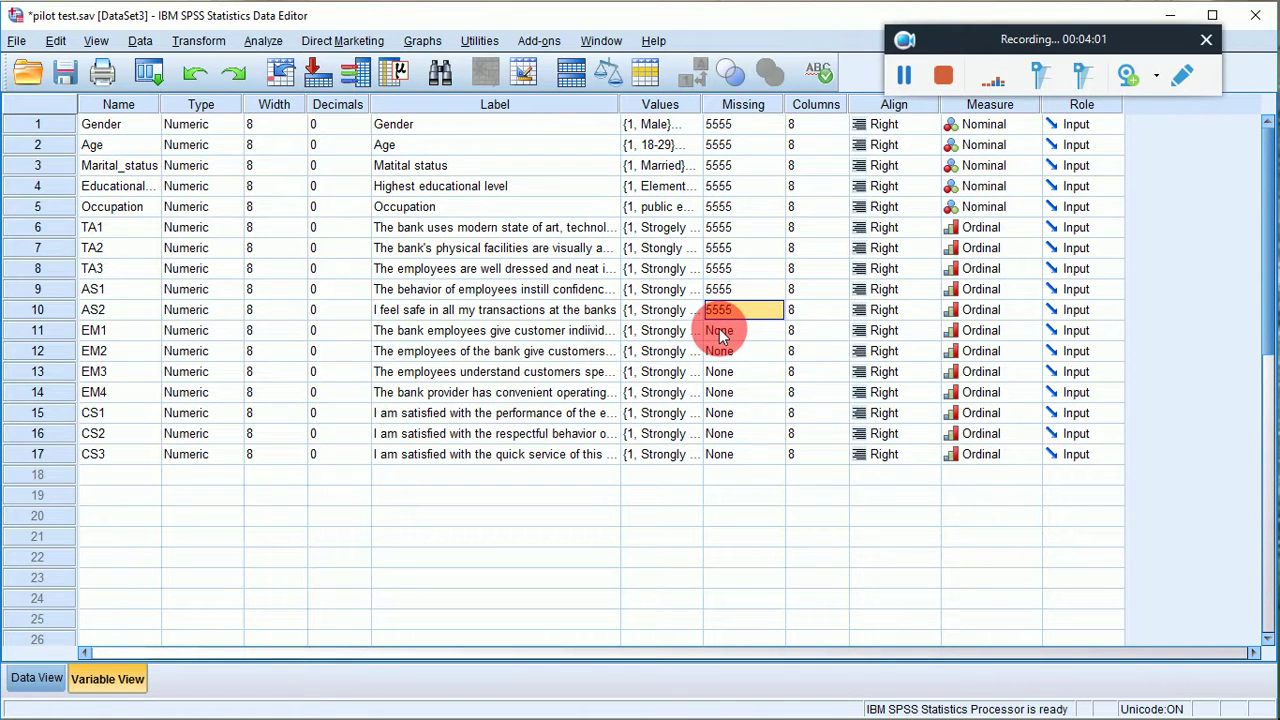
right_click(722, 334)
click(748, 360)
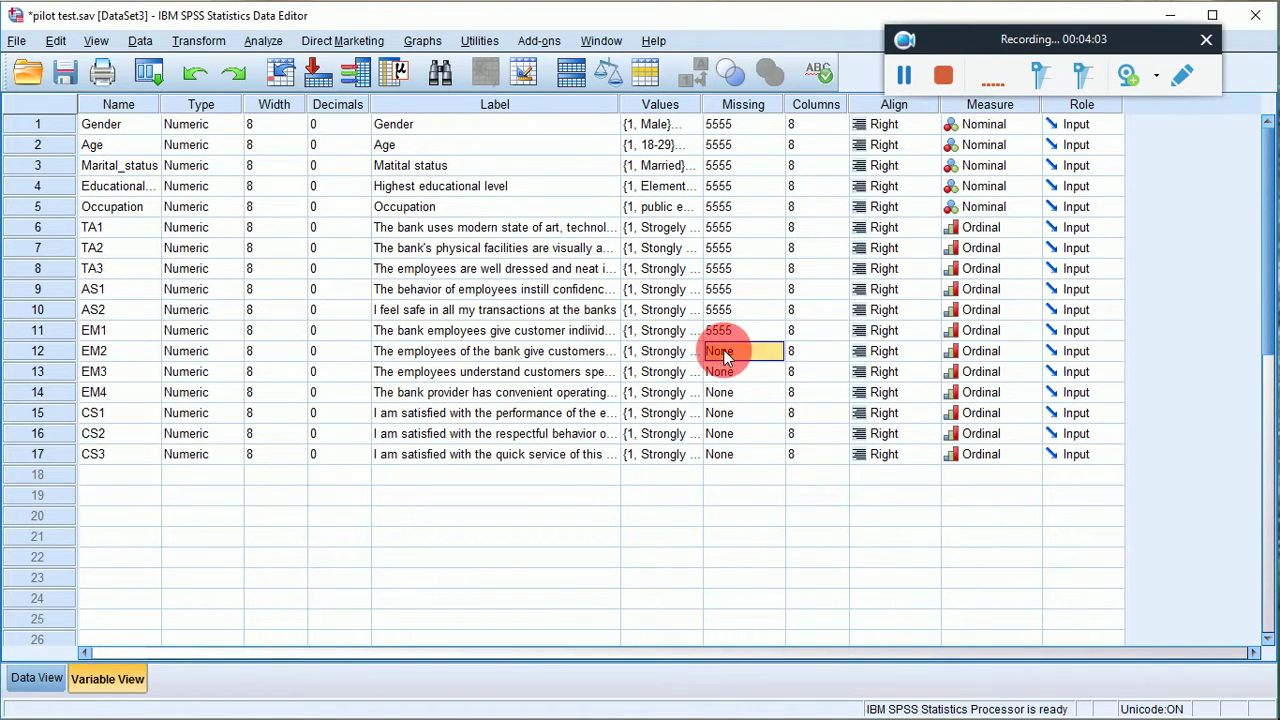
right_click(726, 357)
click(752, 387)
right_click(735, 371)
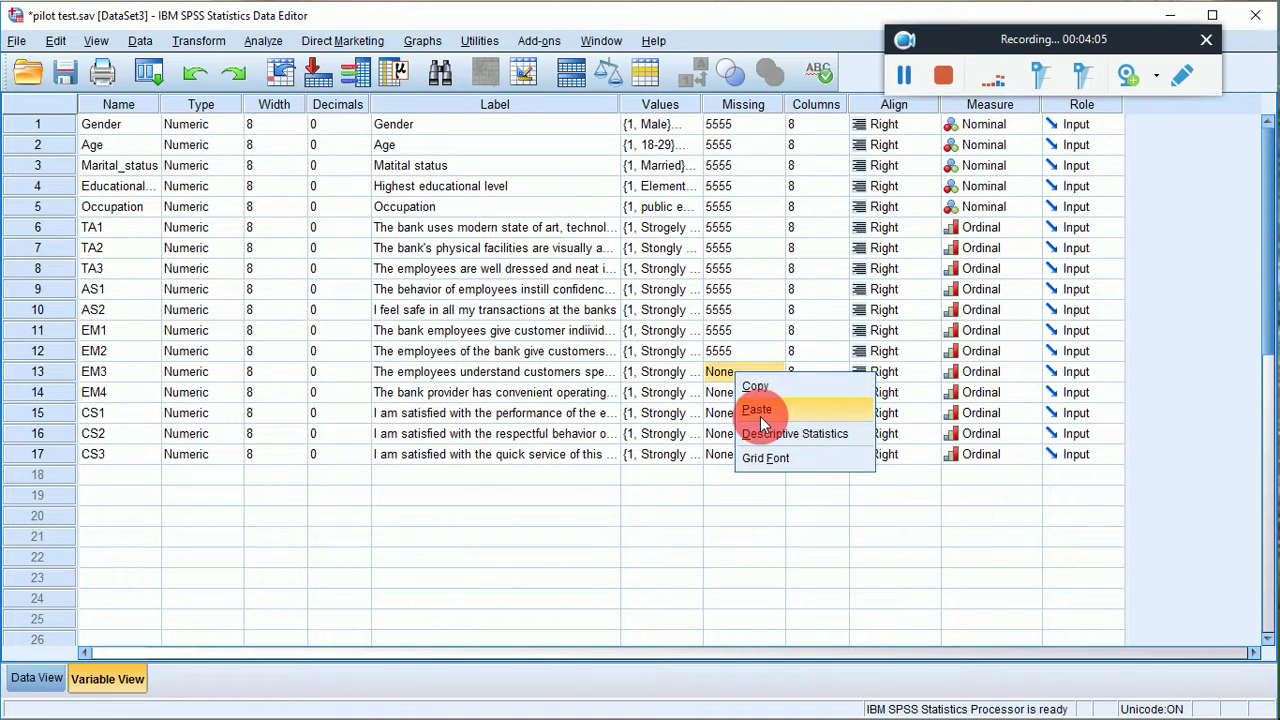
click(760, 410)
right_click(718, 399)
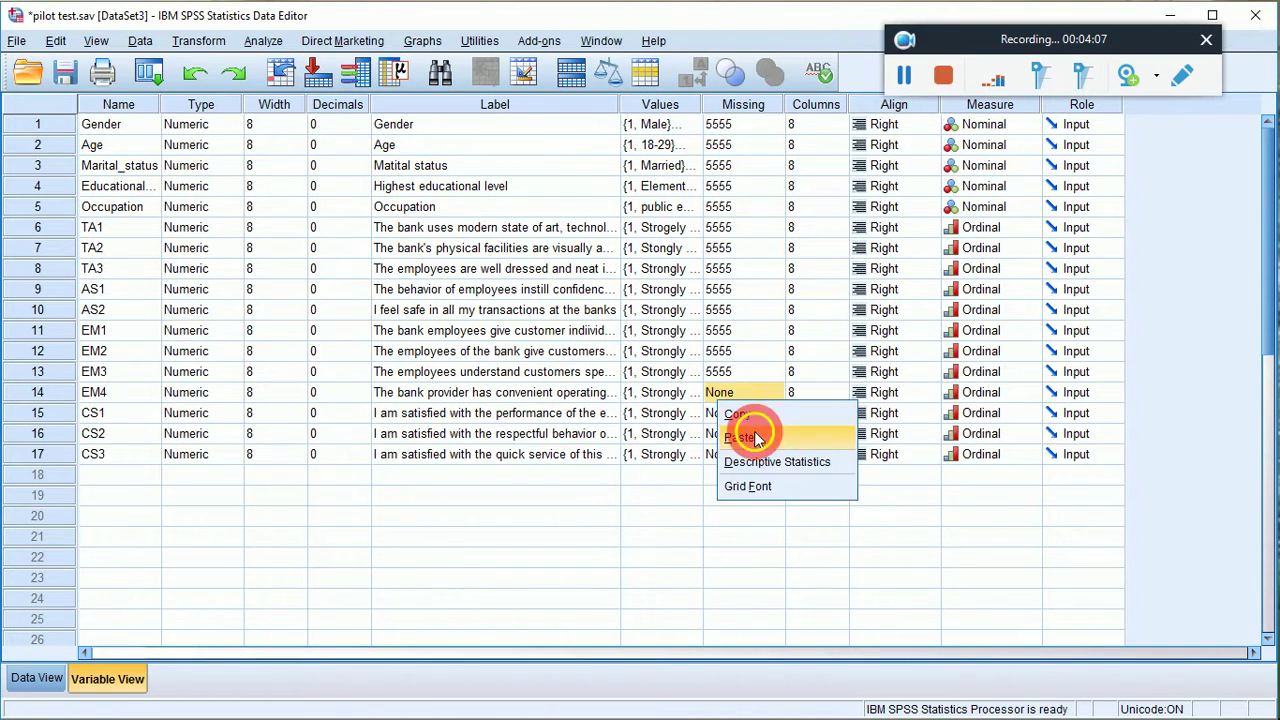
click(755, 437)
right_click(735, 414)
click(753, 448)
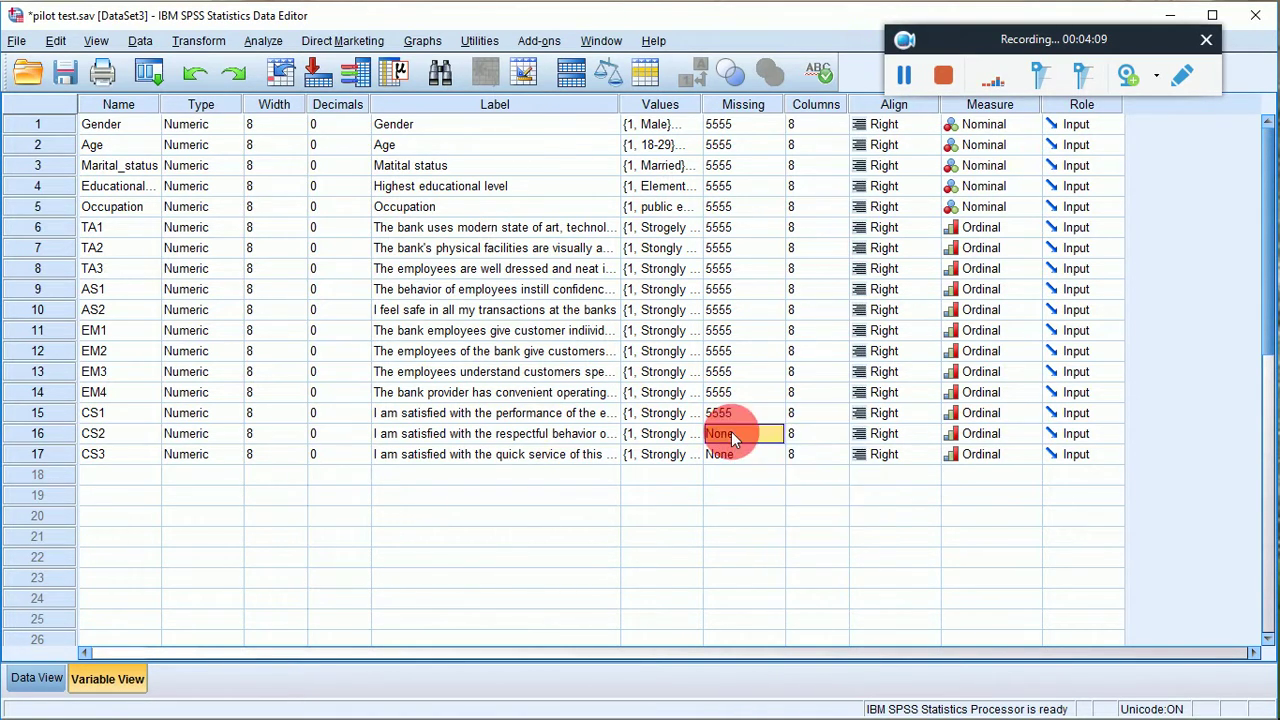
right_click(731, 433)
click(752, 469)
click(731, 454)
right_click(733, 455)
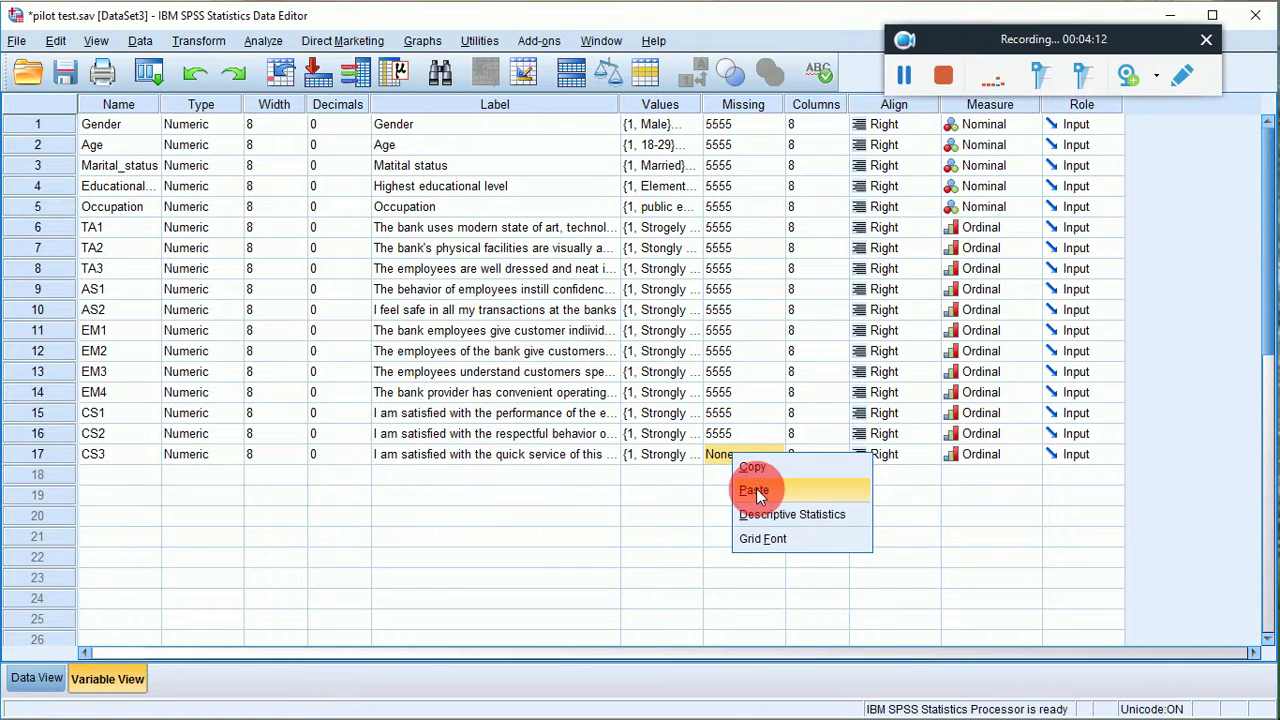
click(757, 492)
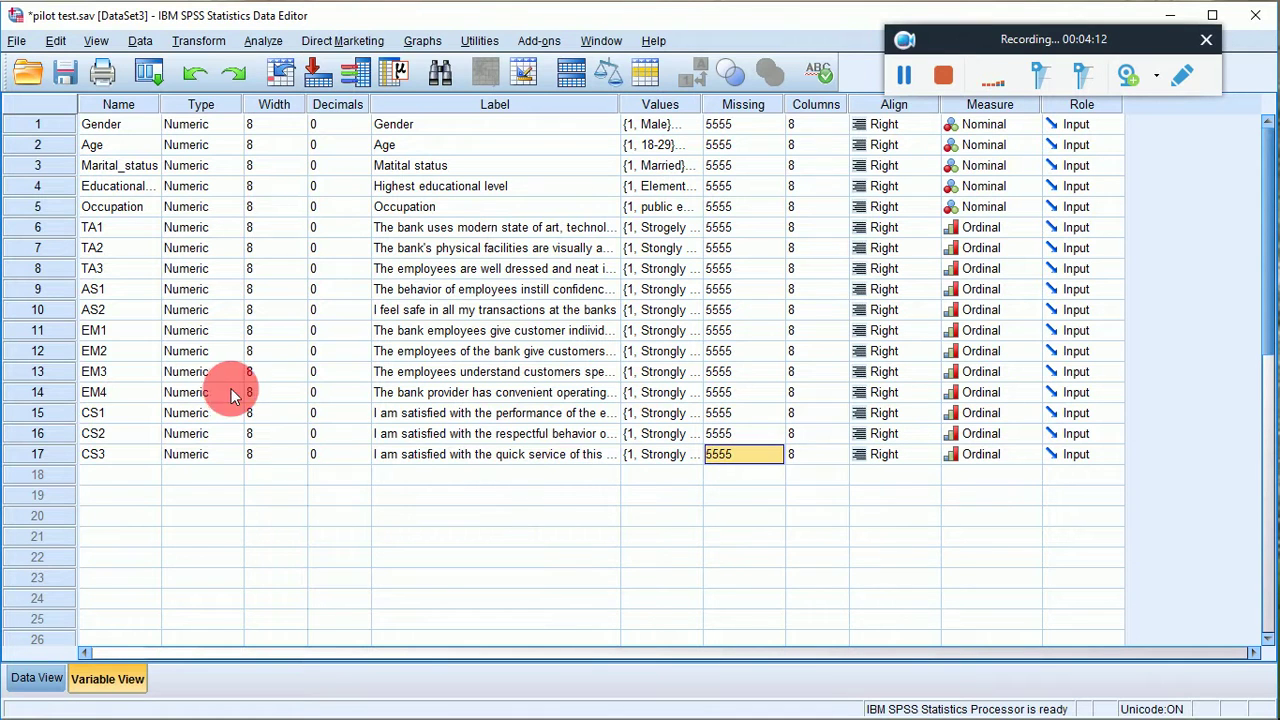
Switch to Data View and scroll through the survey cases.
click(35, 680)
scroll(107, 489, down, 8)
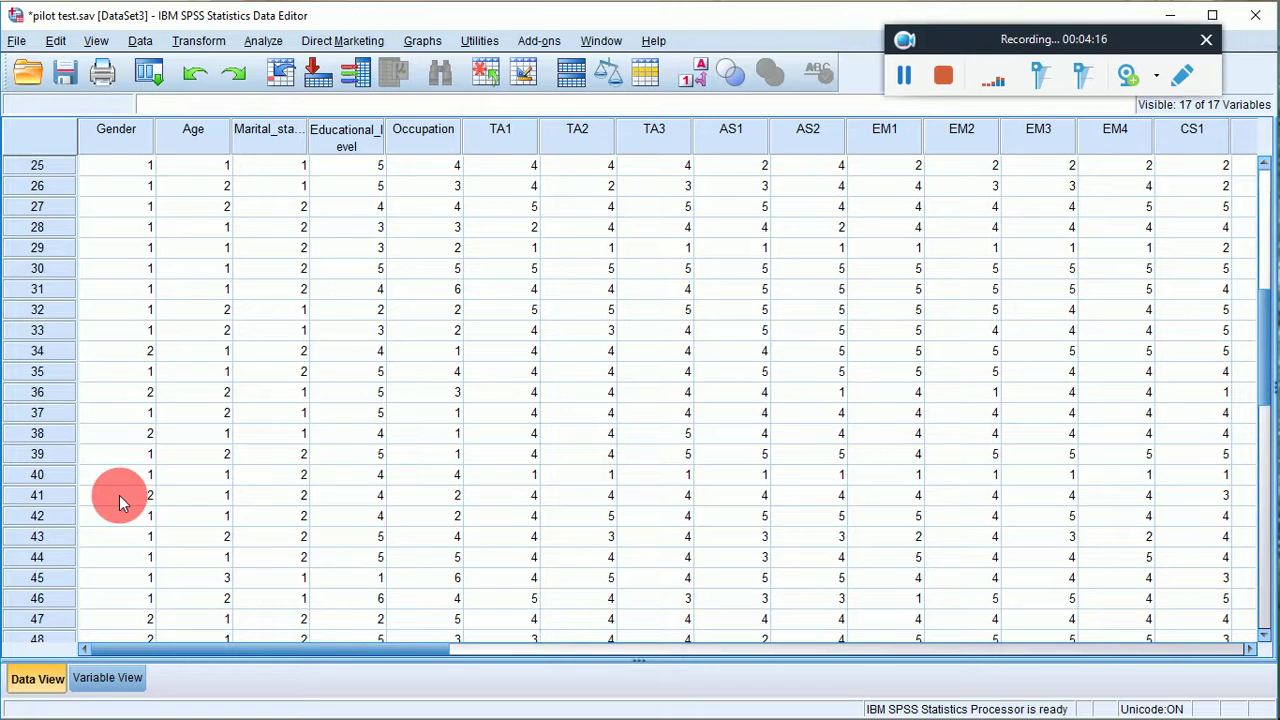
scroll(119, 495, down, 3)
scroll(149, 550, down, 1)
scroll(131, 486, up, 6)
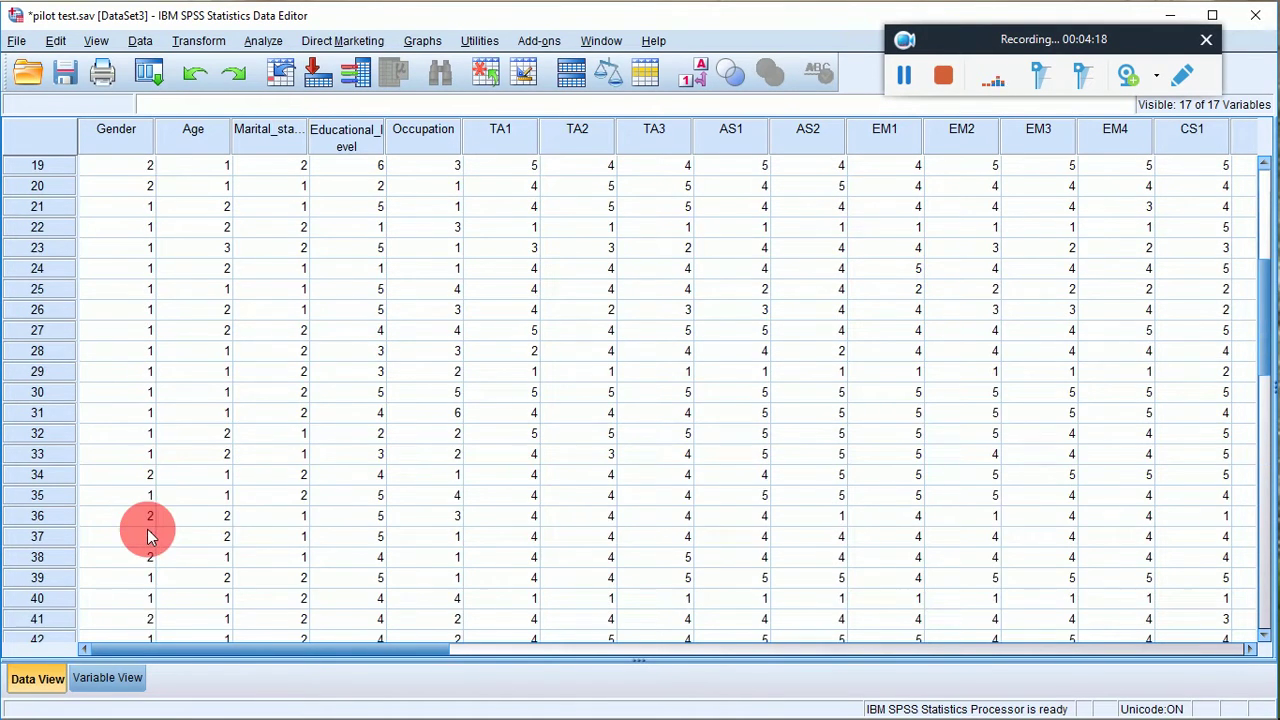
scroll(149, 526, up, 6)
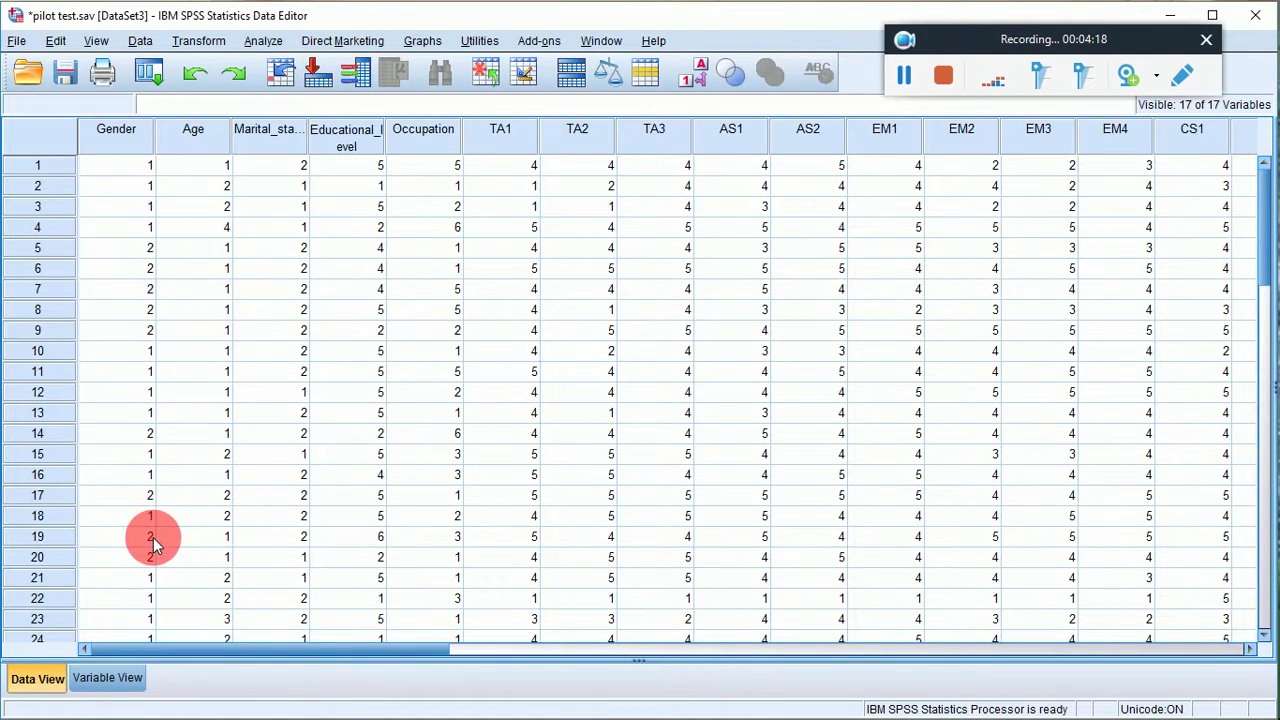
scroll(35, 505, down, 6)
Select rows from case 35 downward to confirm the data ends at row 52 with no extra rows.
click(30, 500)
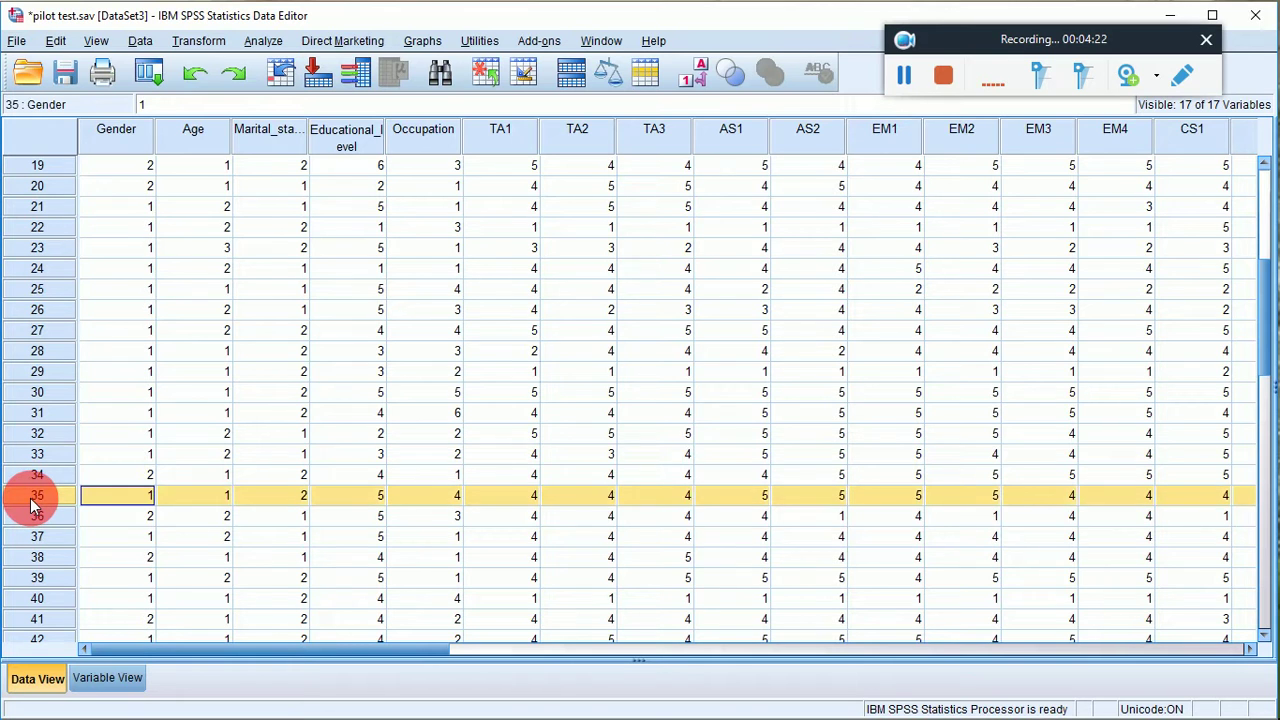
key(shift+Down)
key(shift+Down)
key(shift+Down)
key(shift+Down)
key(shift+Down)
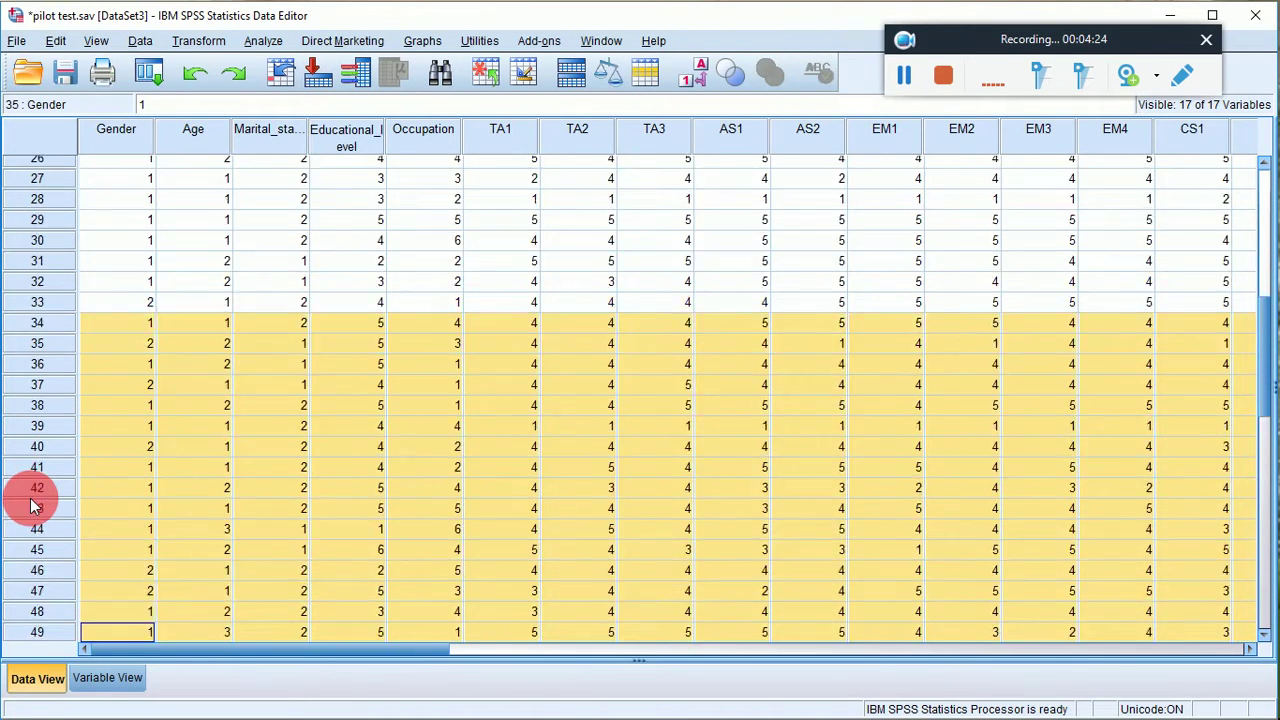
key(shift+Down)
key(shift+Down)
key(shift+Down)
scroll(30, 505, down, 2)
right_click(32, 500)
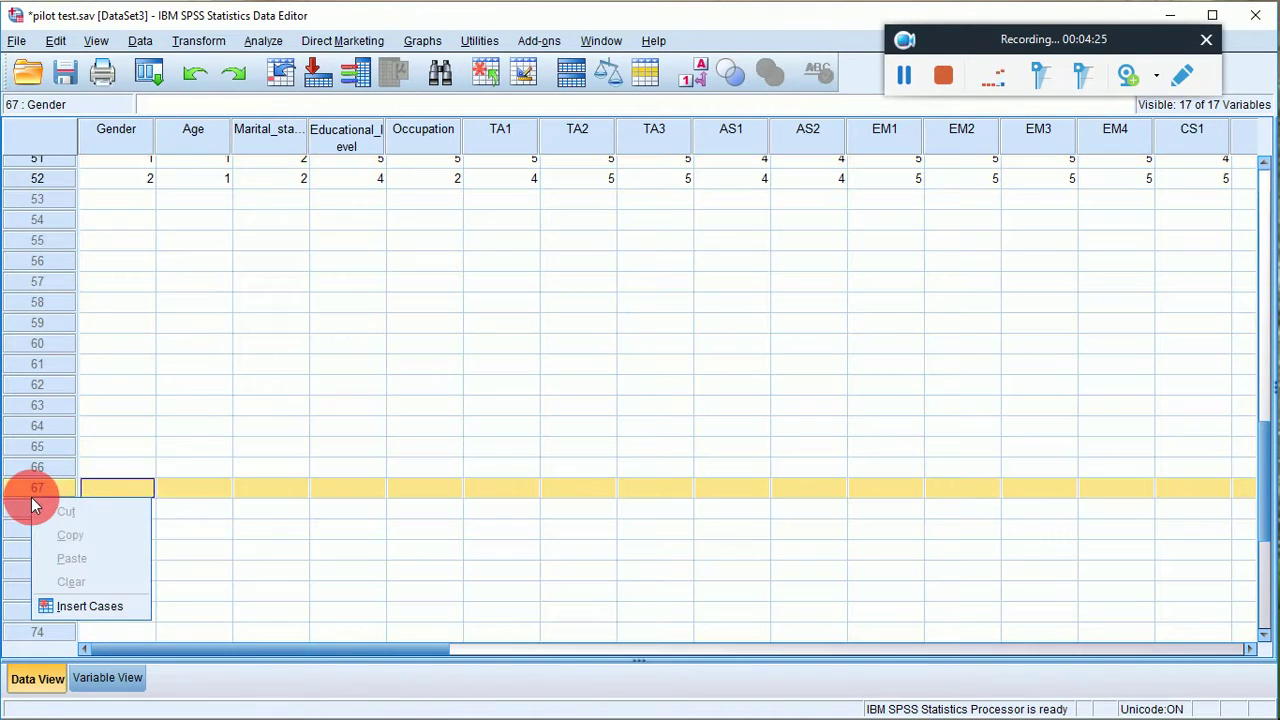
click(183, 428)
scroll(181, 450, up, 3)
scroll(181, 450, up, 7)
scroll(204, 492, up, 7)
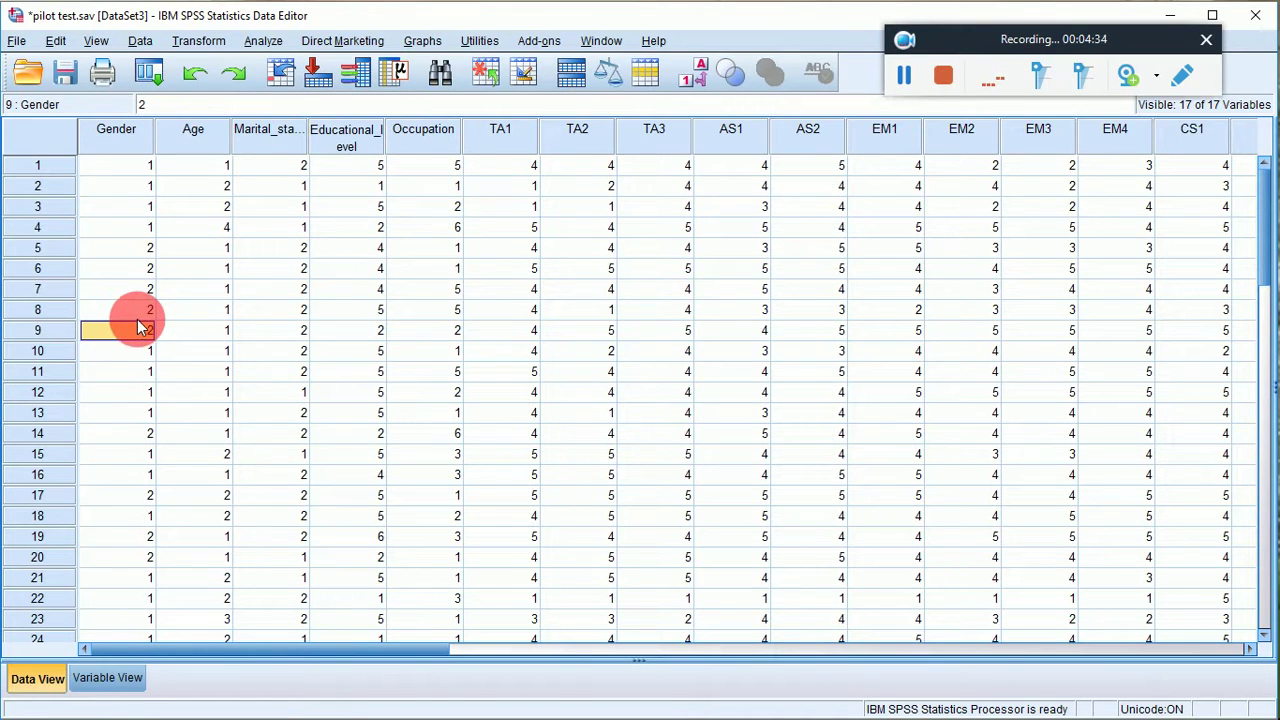
text(5)
click(114, 413)
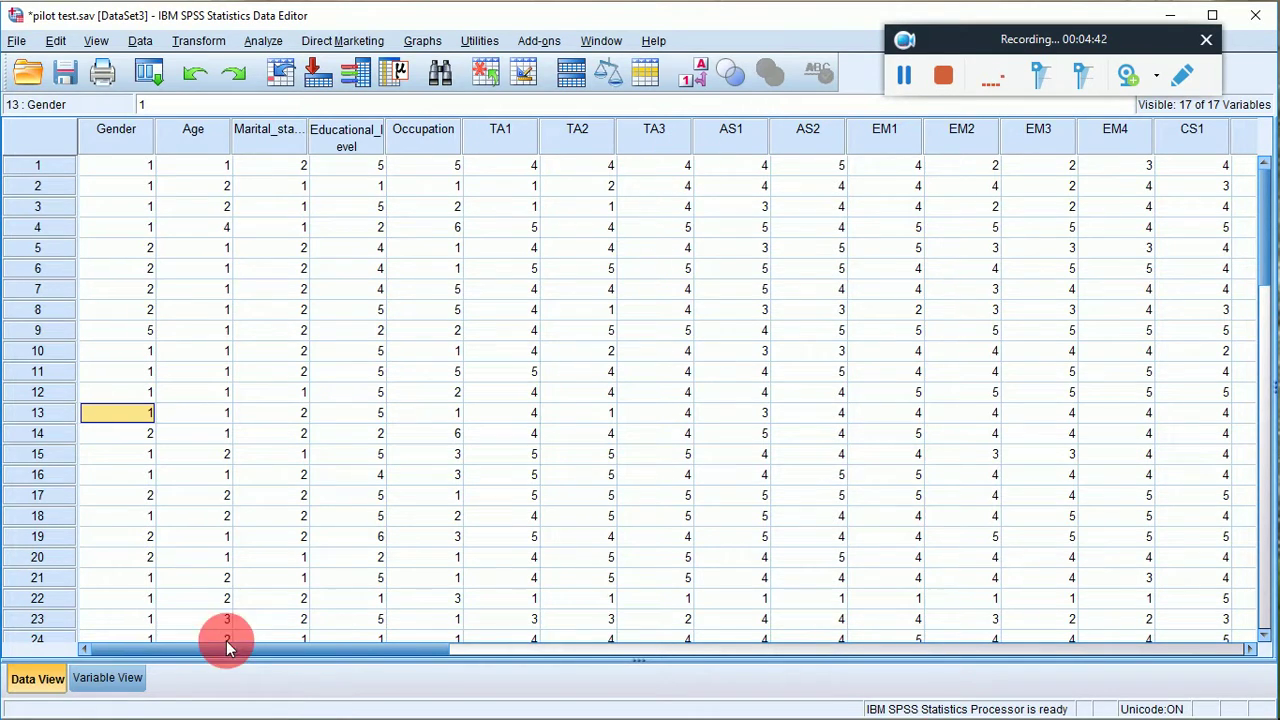
click(105, 678)
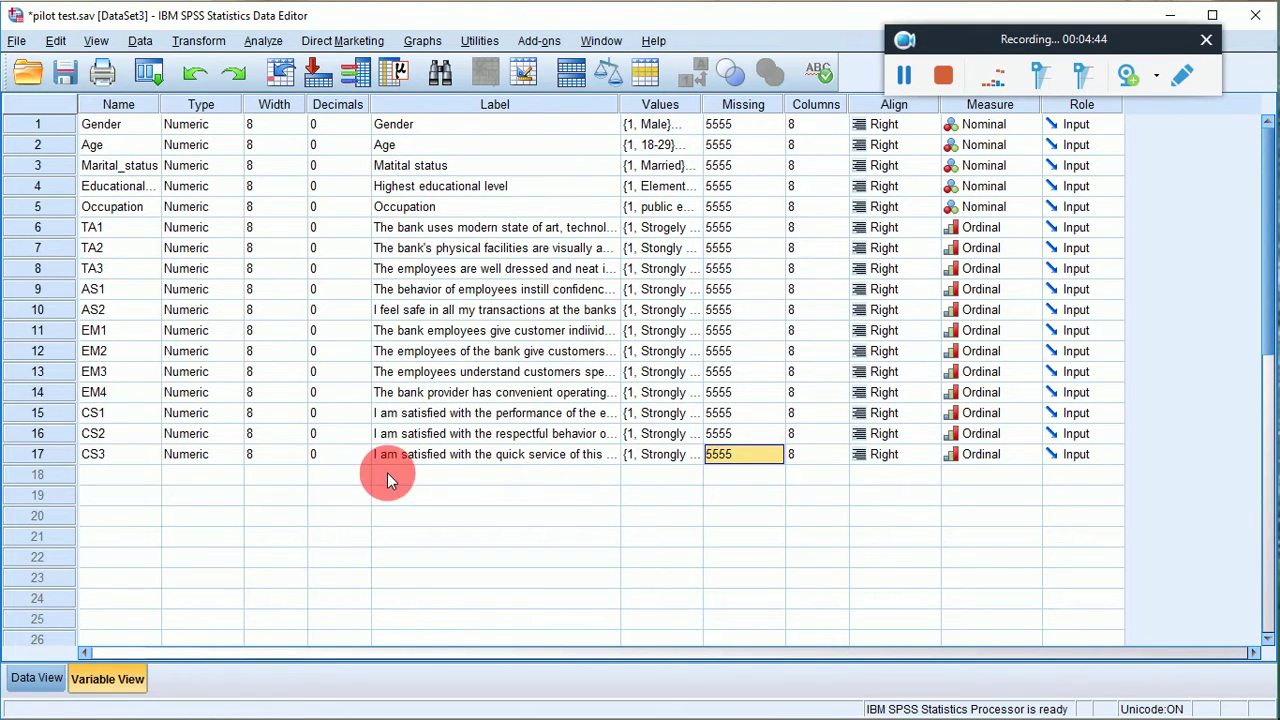
click(25, 678)
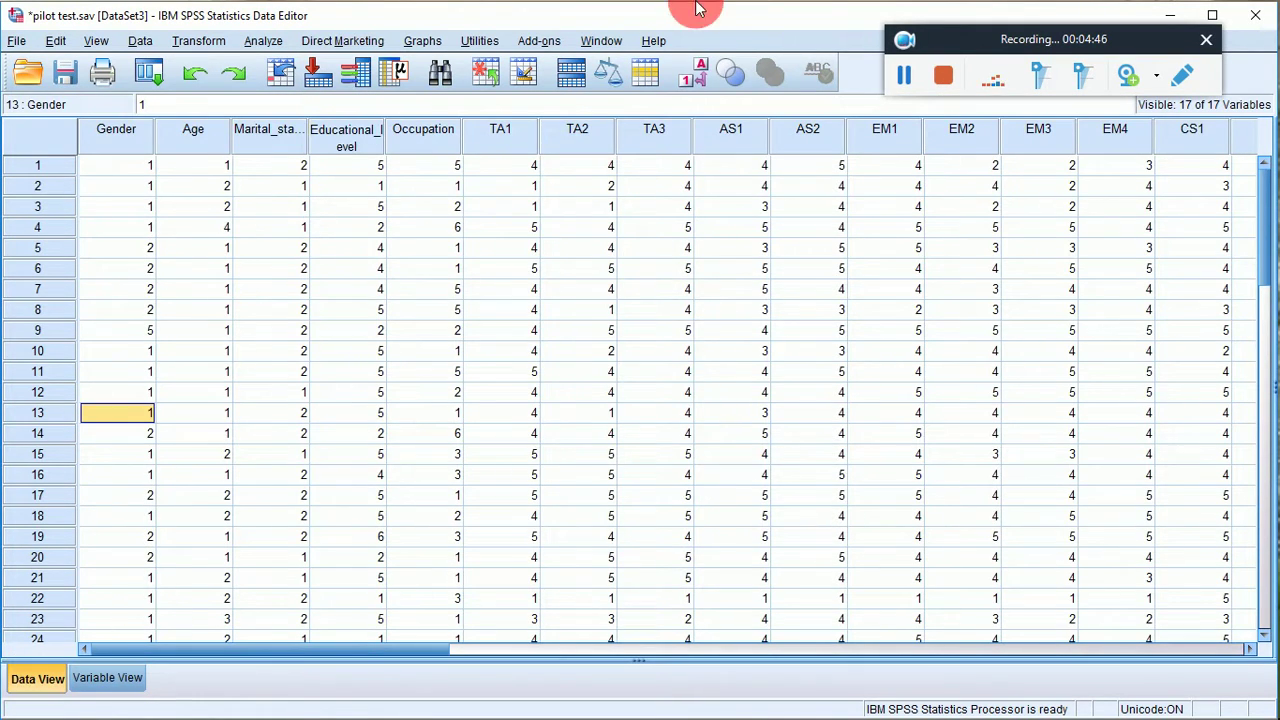
click(695, 76)
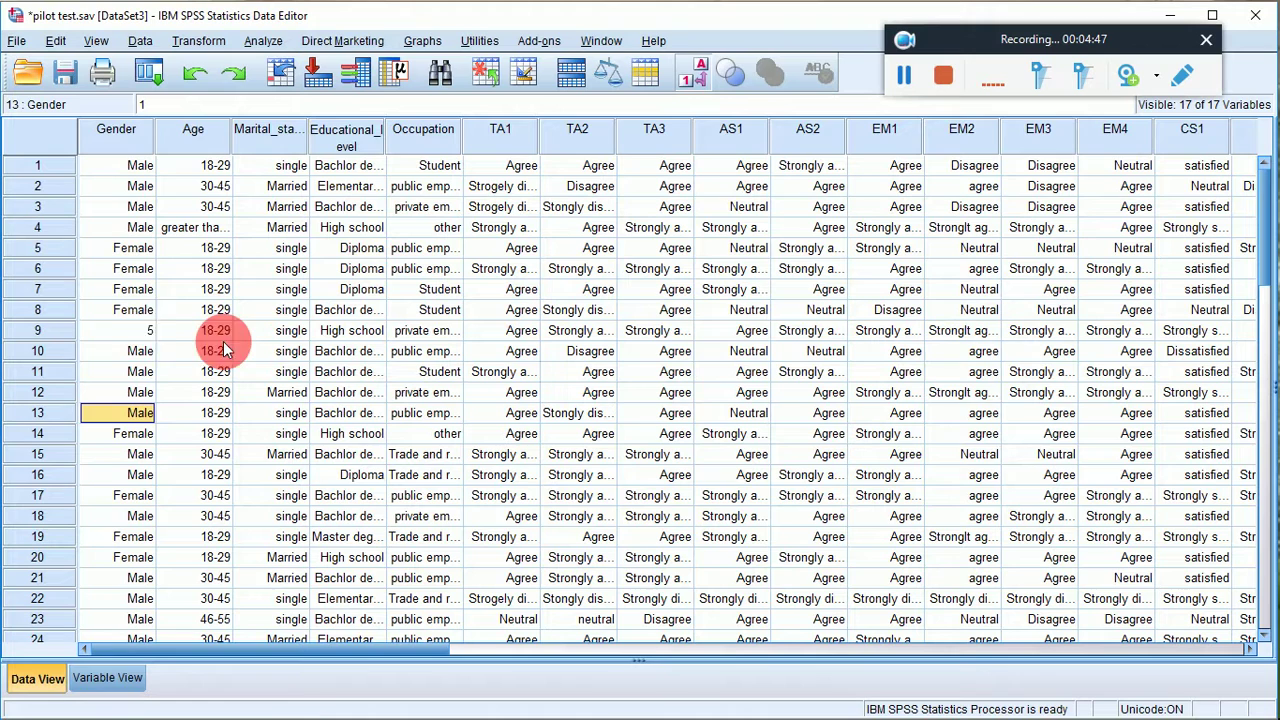
click(138, 334)
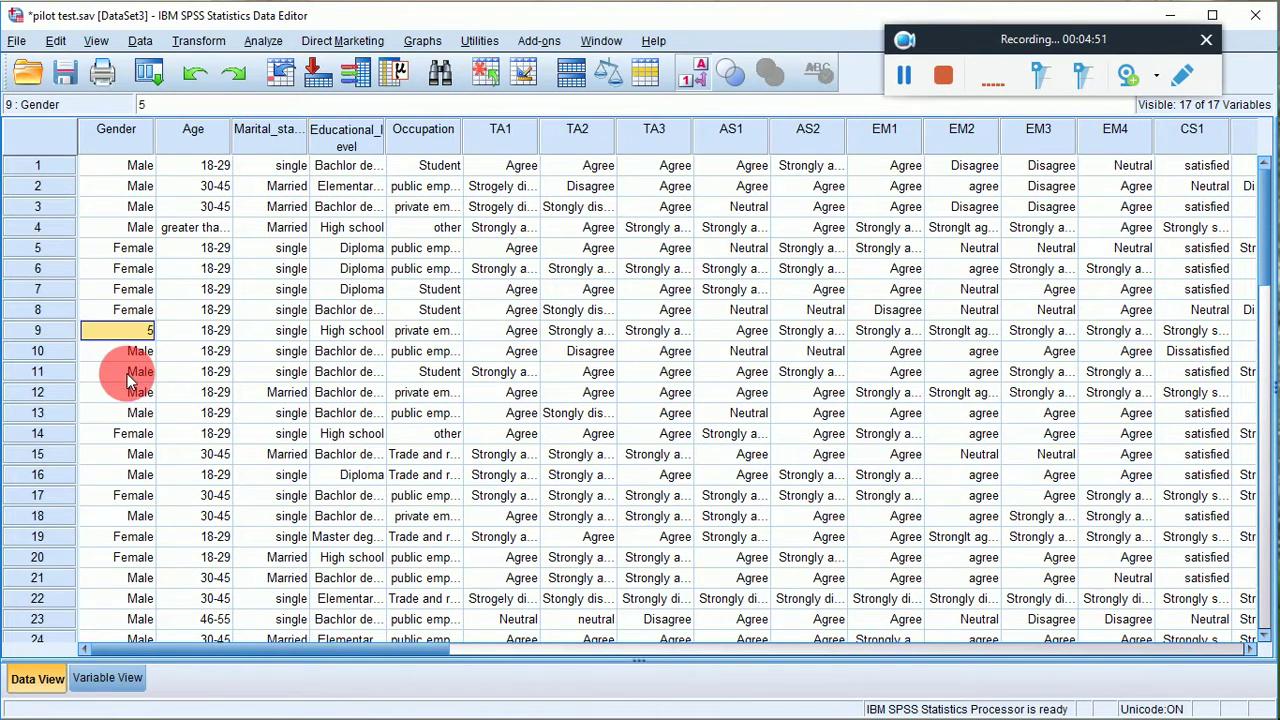
text(2)
click(352, 352)
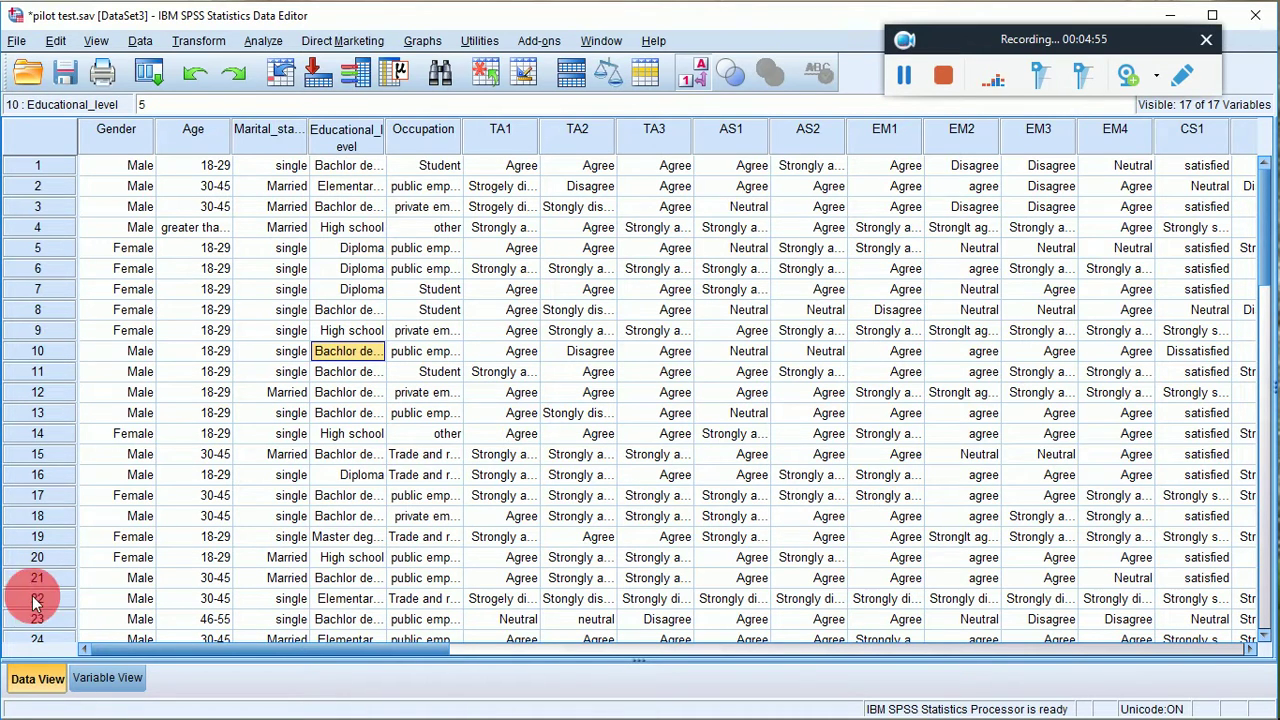
click(100, 678)
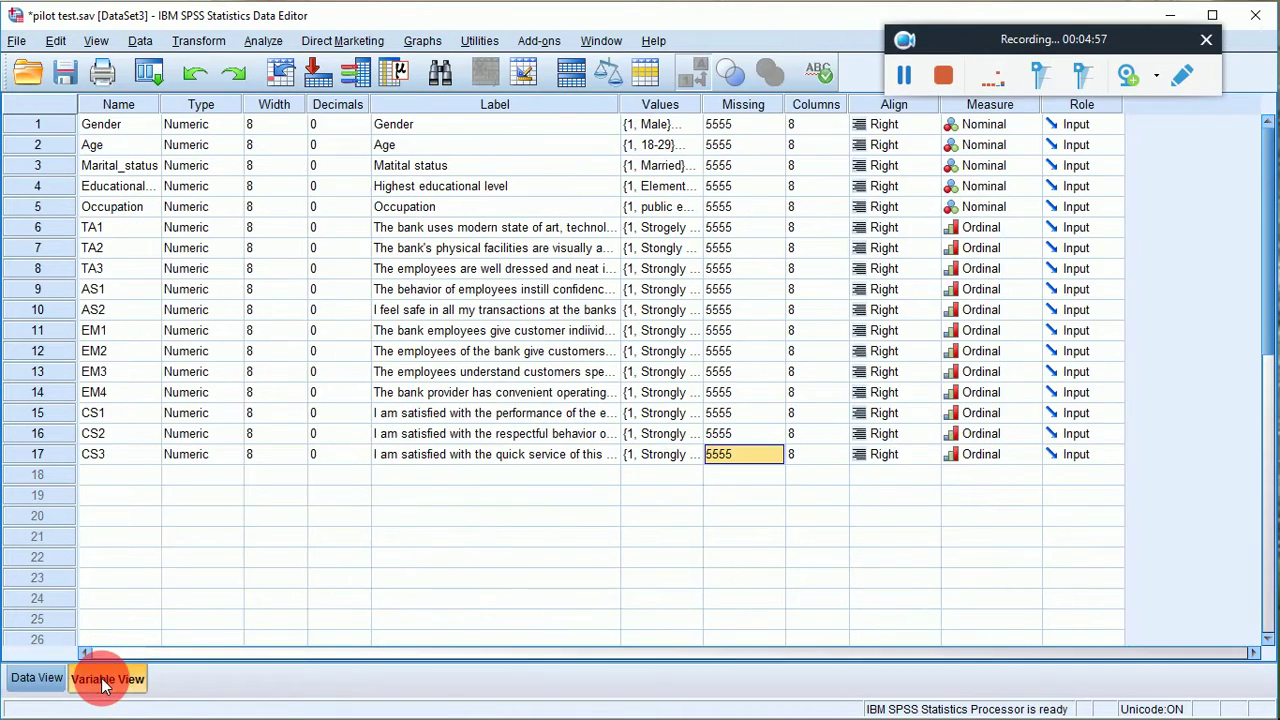
click(37, 680)
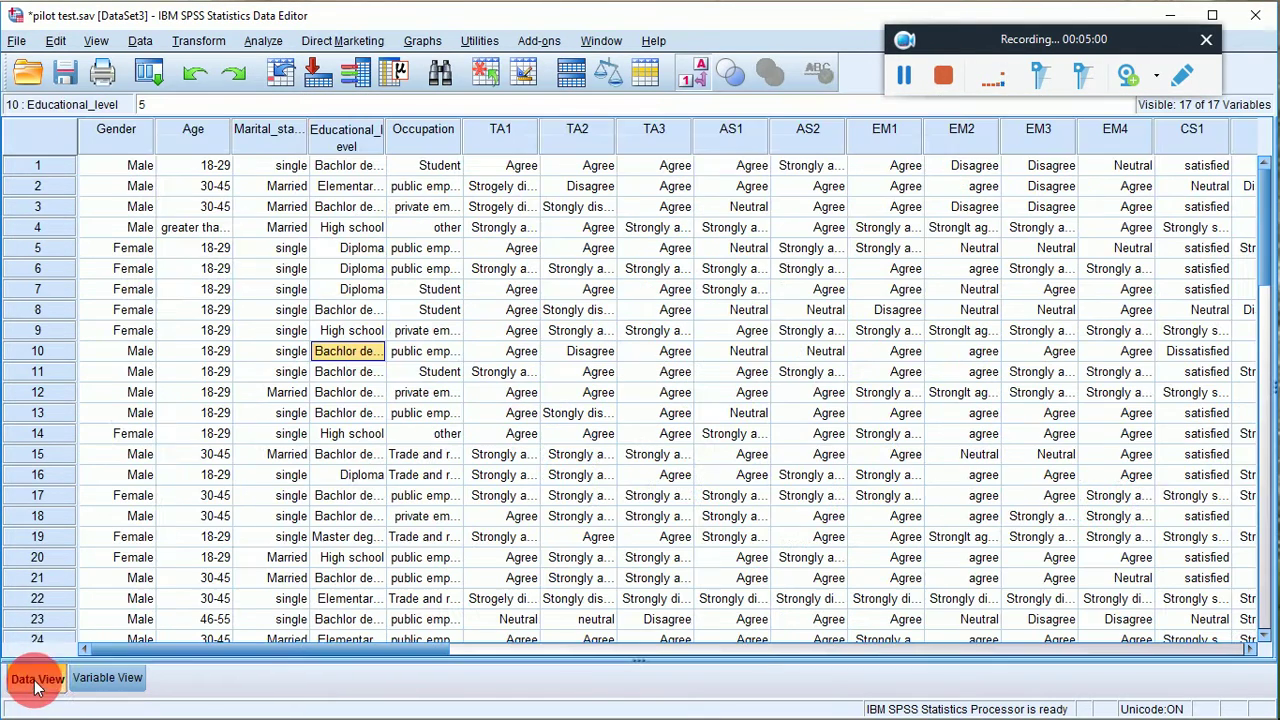
click(693, 78)
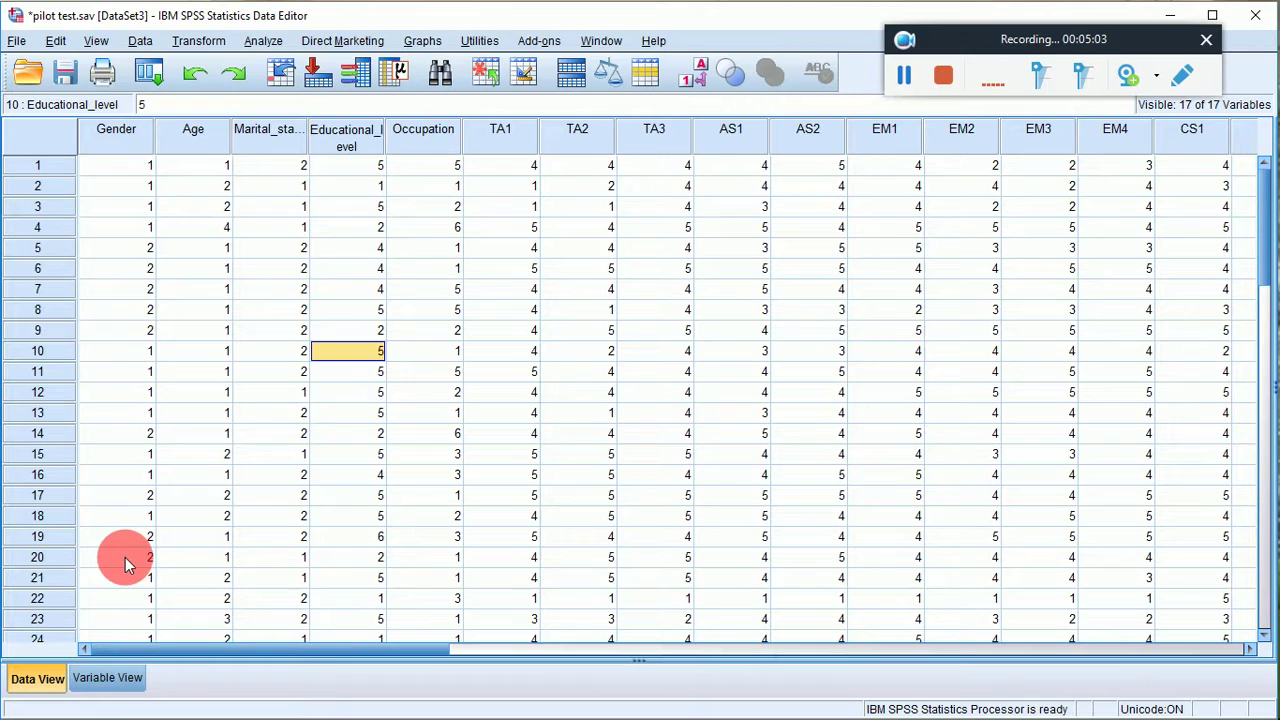
scroll(120, 480, down, 5)
scroll(120, 480, down, 2)
scroll(123, 476, down, 4)
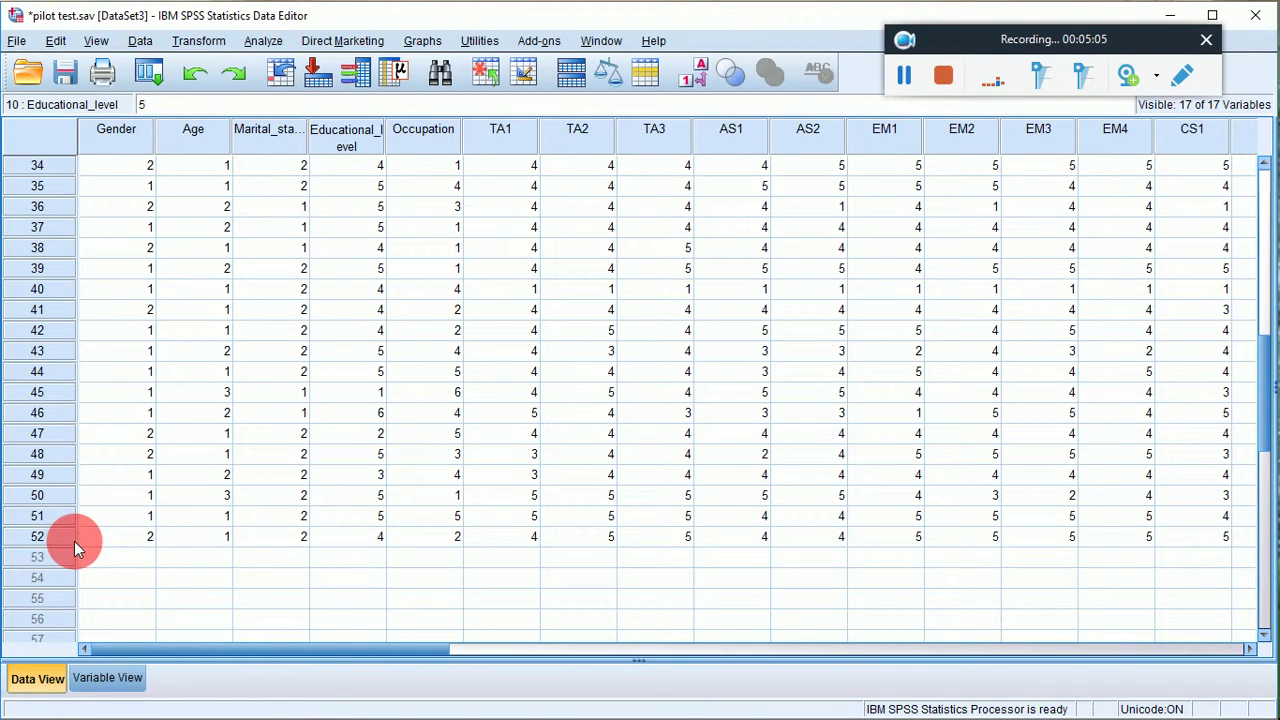
scroll(98, 540, up, 7)
scroll(98, 540, up, 4)
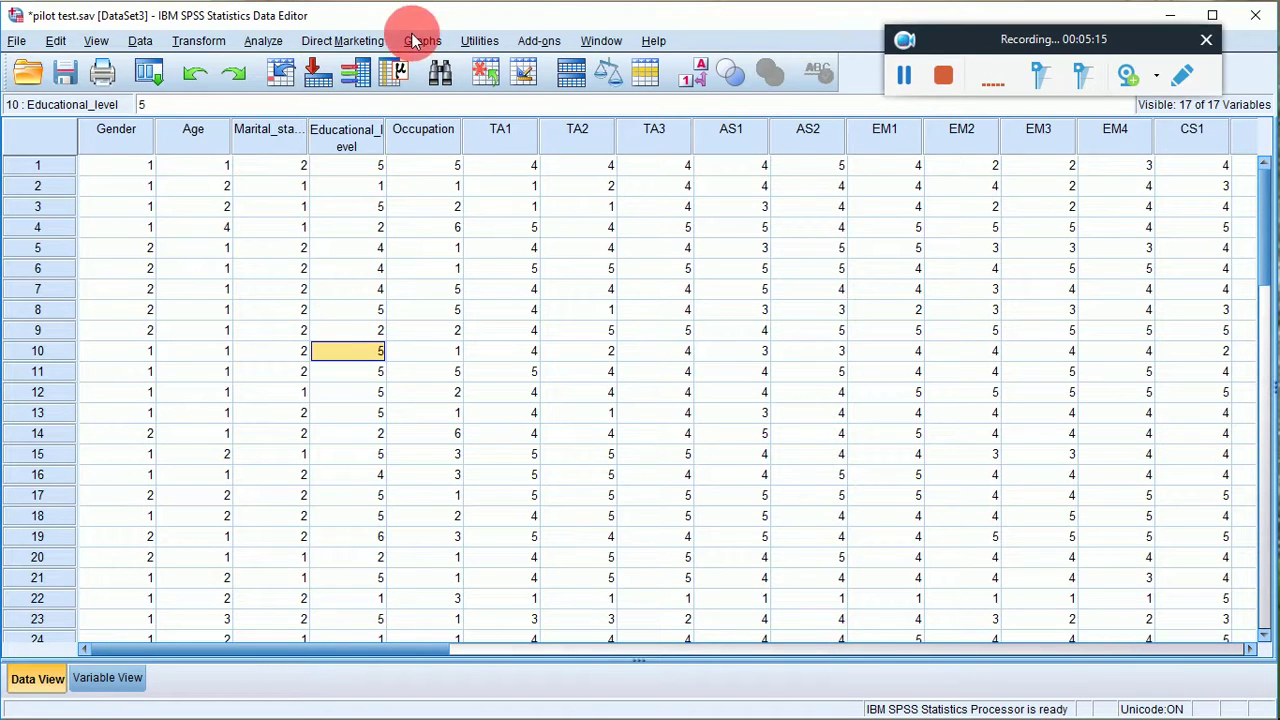
Set up a Frequencies analysis on Gender, keeping the default statistics.
click(265, 42)
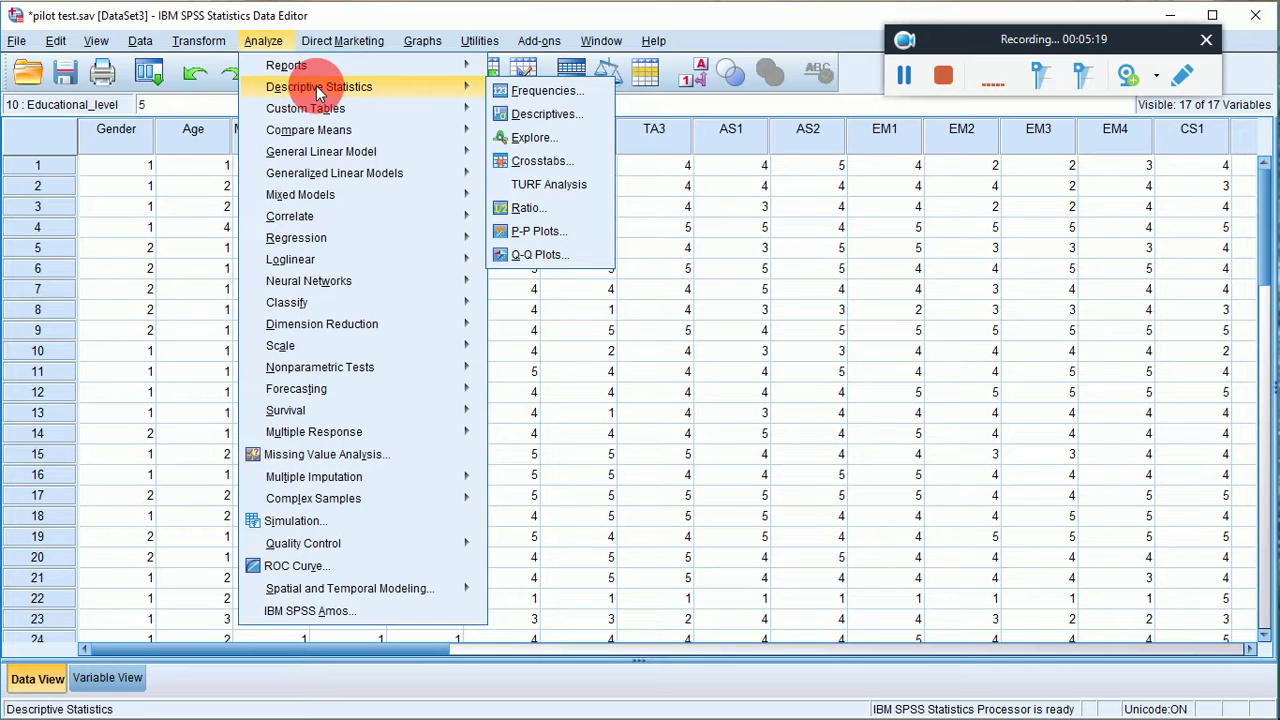
mouse_move(319, 87)
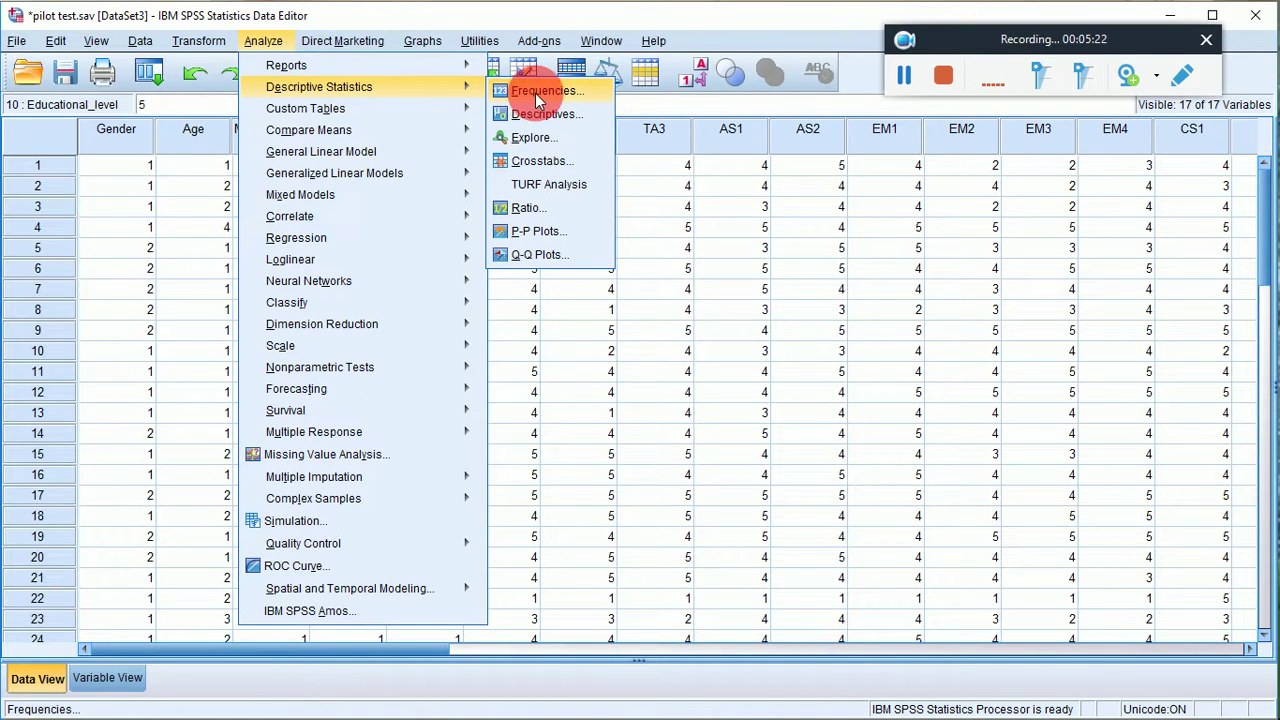
click(557, 92)
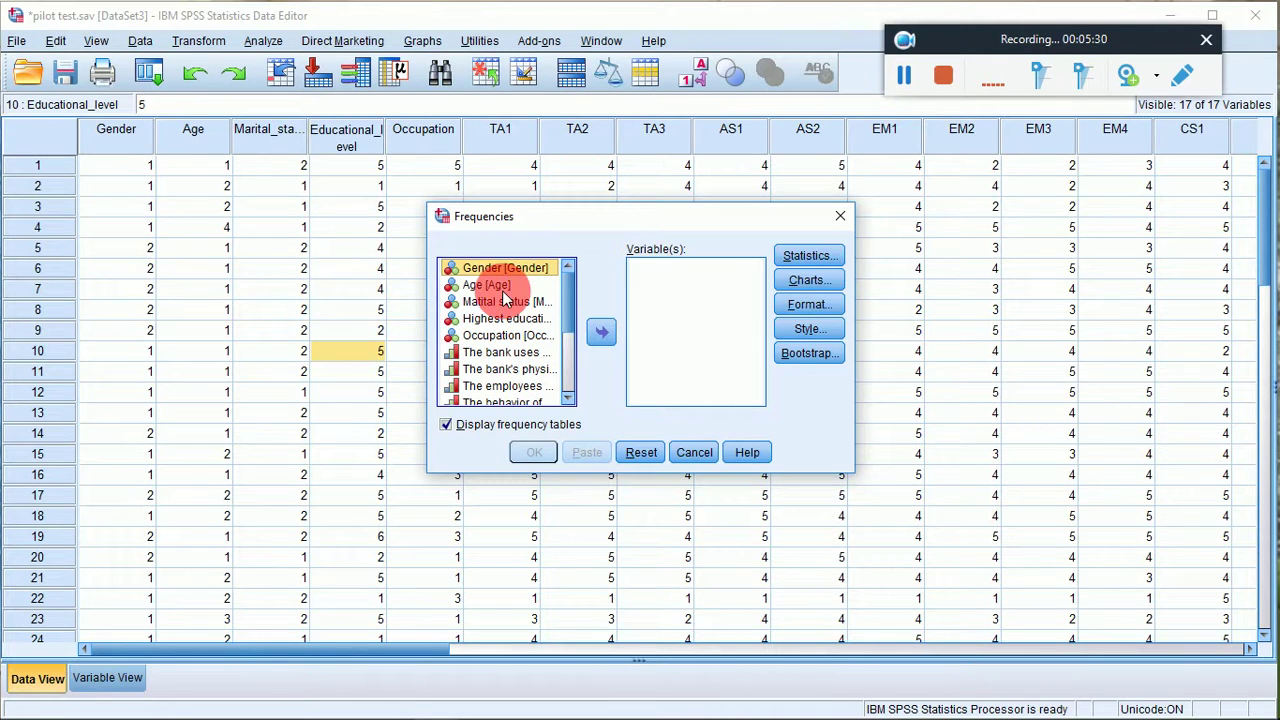
click(605, 333)
click(809, 256)
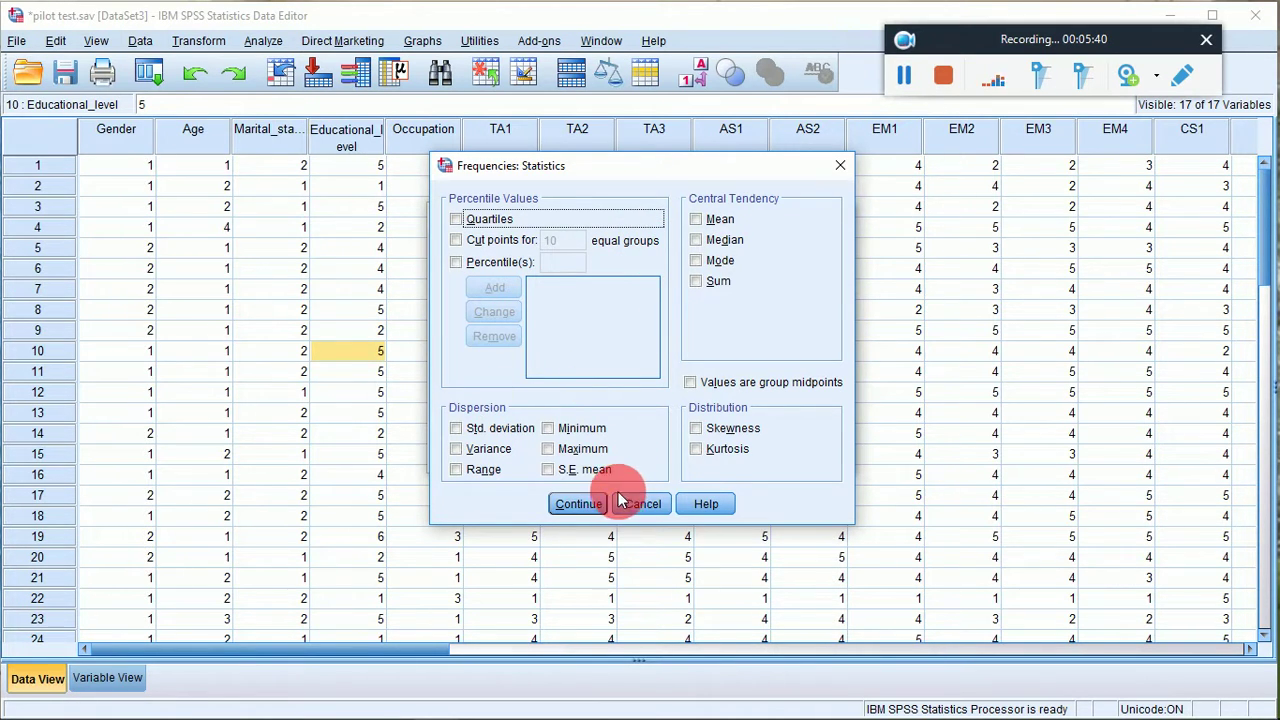
click(564, 506)
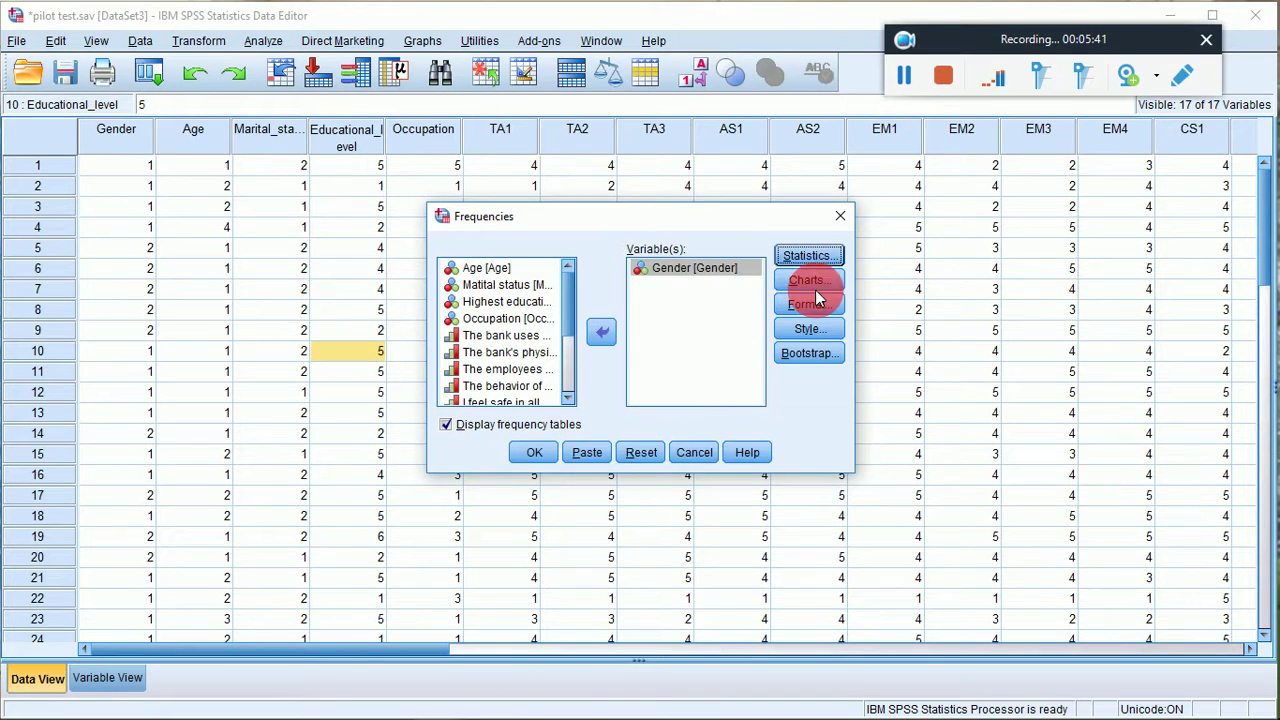
Add a bar chart and run Gender frequencies: 36 male, 16 female.
click(812, 286)
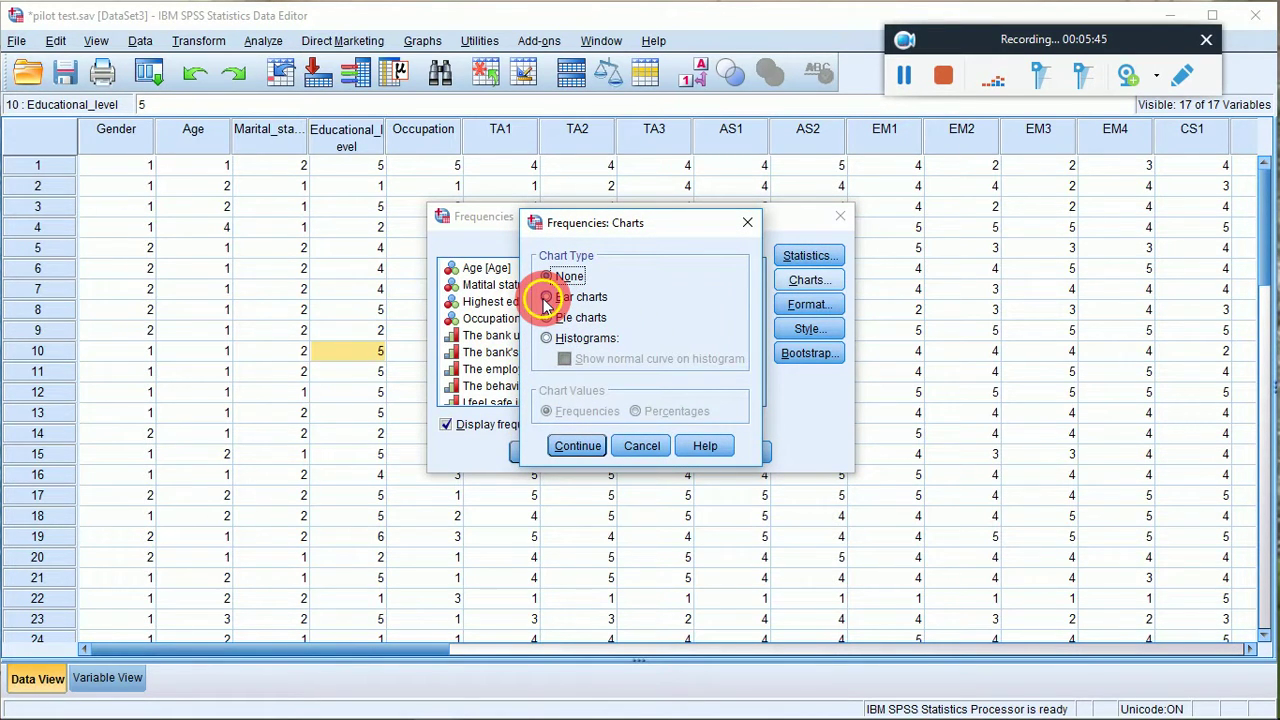
click(546, 297)
click(574, 447)
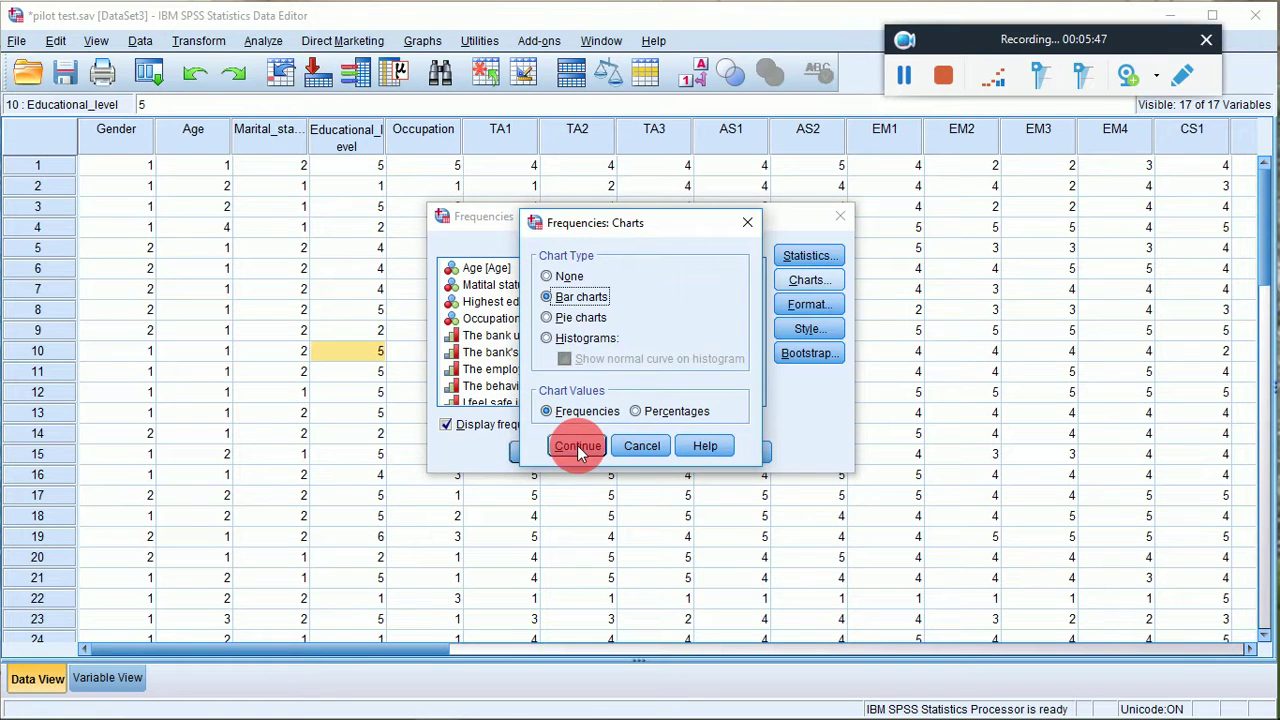
click(802, 304)
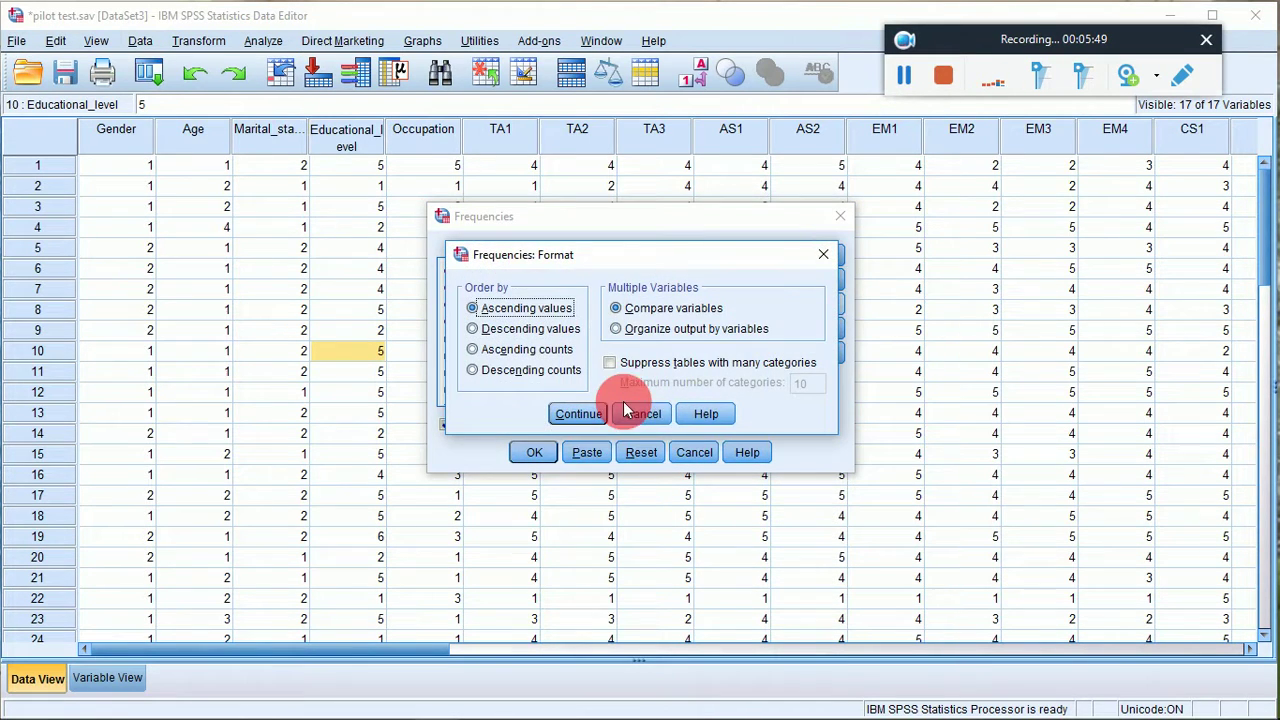
click(570, 414)
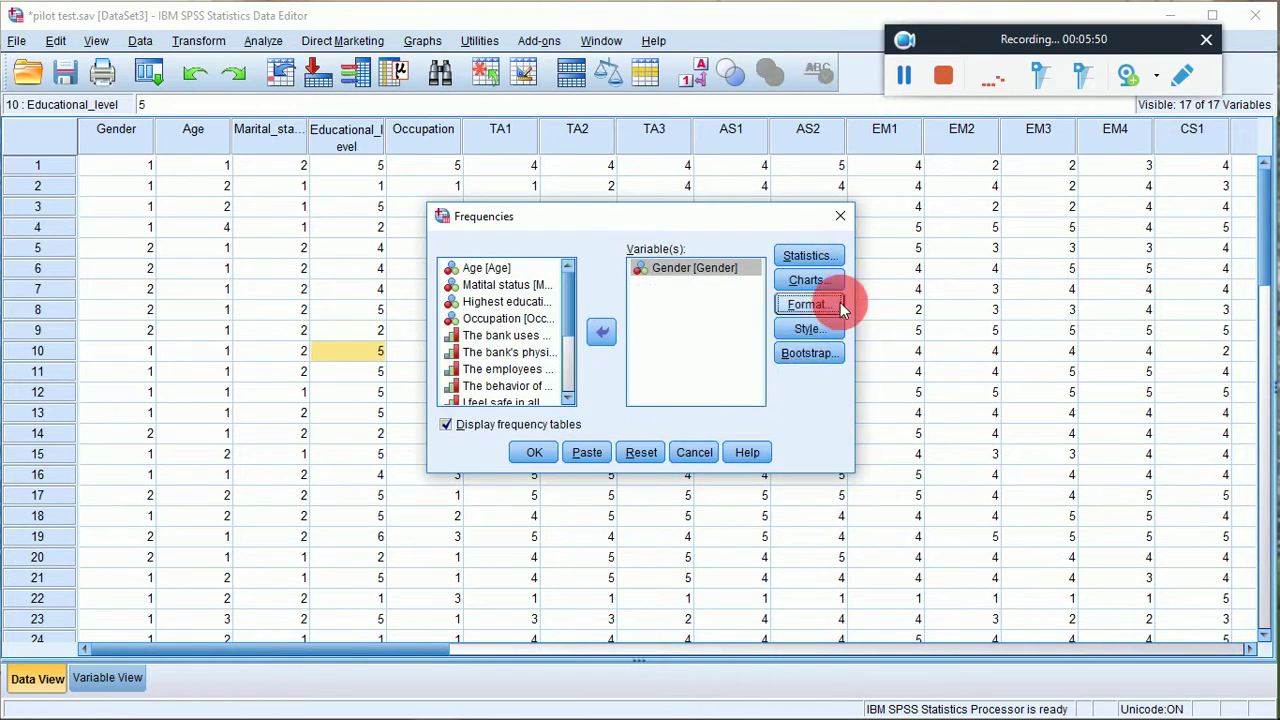
click(536, 454)
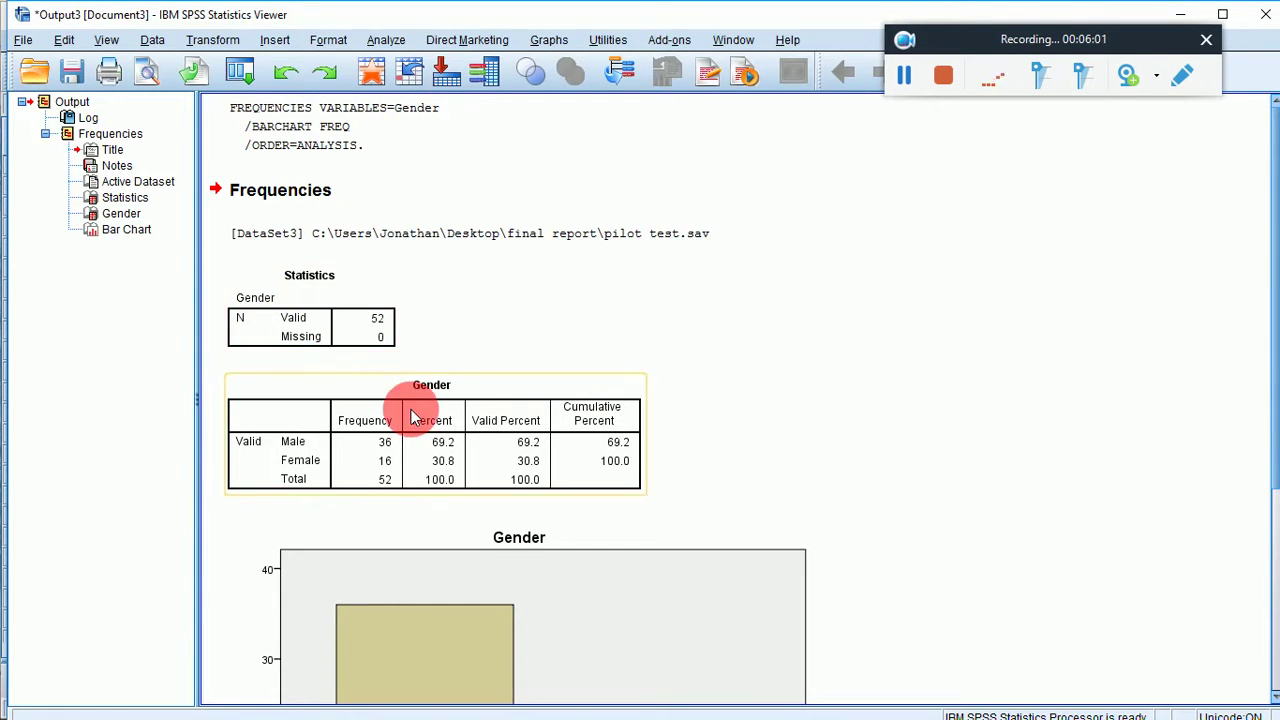
scroll(414, 414, down, 2)
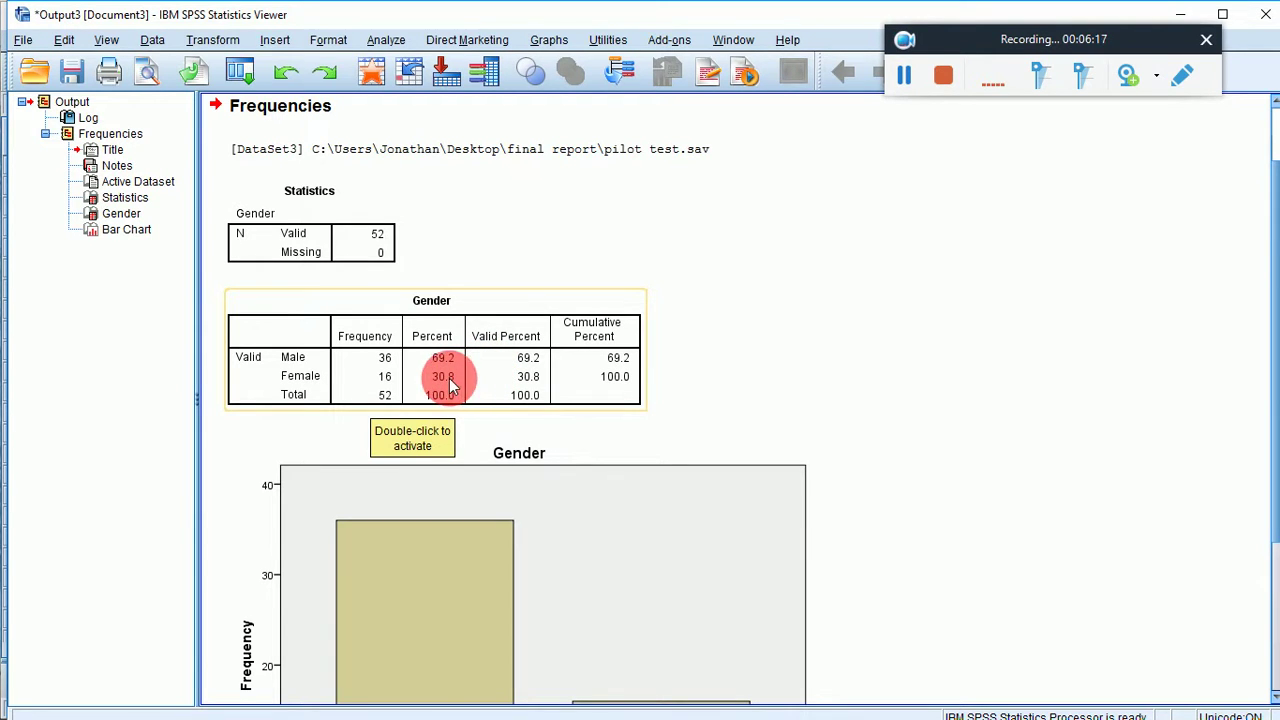
scroll(544, 419, down, 3)
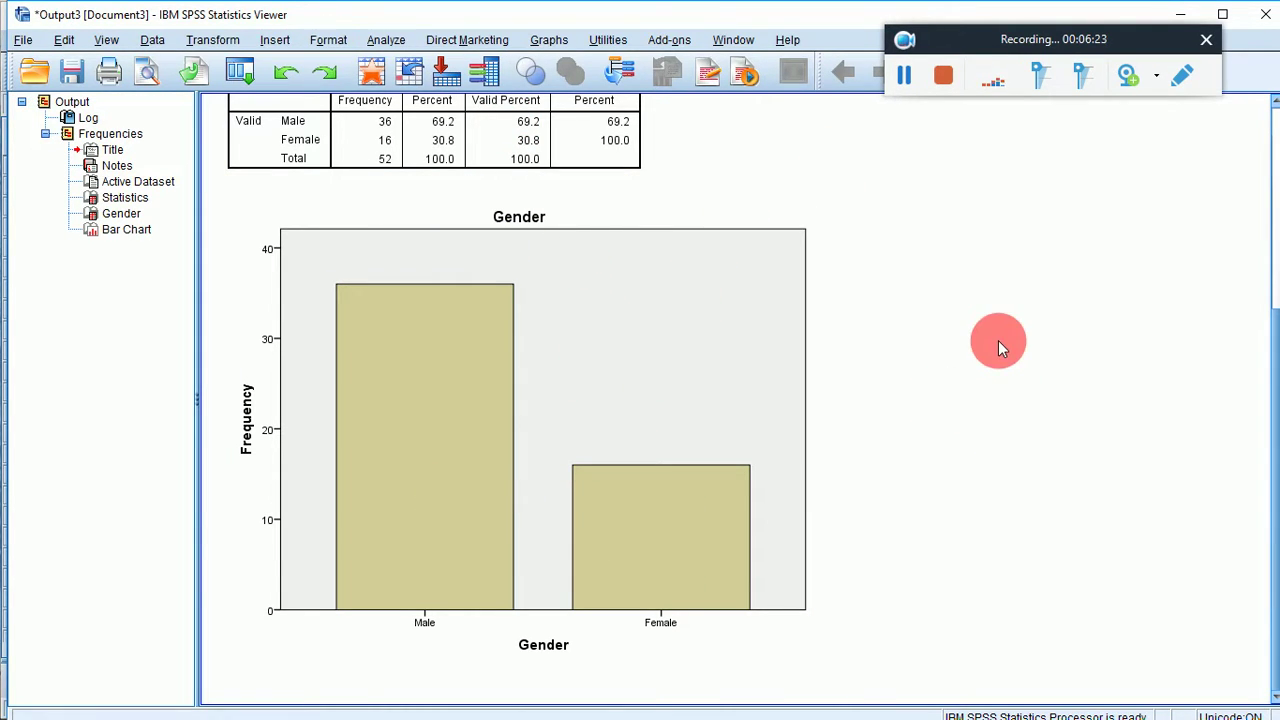
Minimize the output Viewer and start a Descriptives analysis, leaving its Options at defaults.
click(1176, 14)
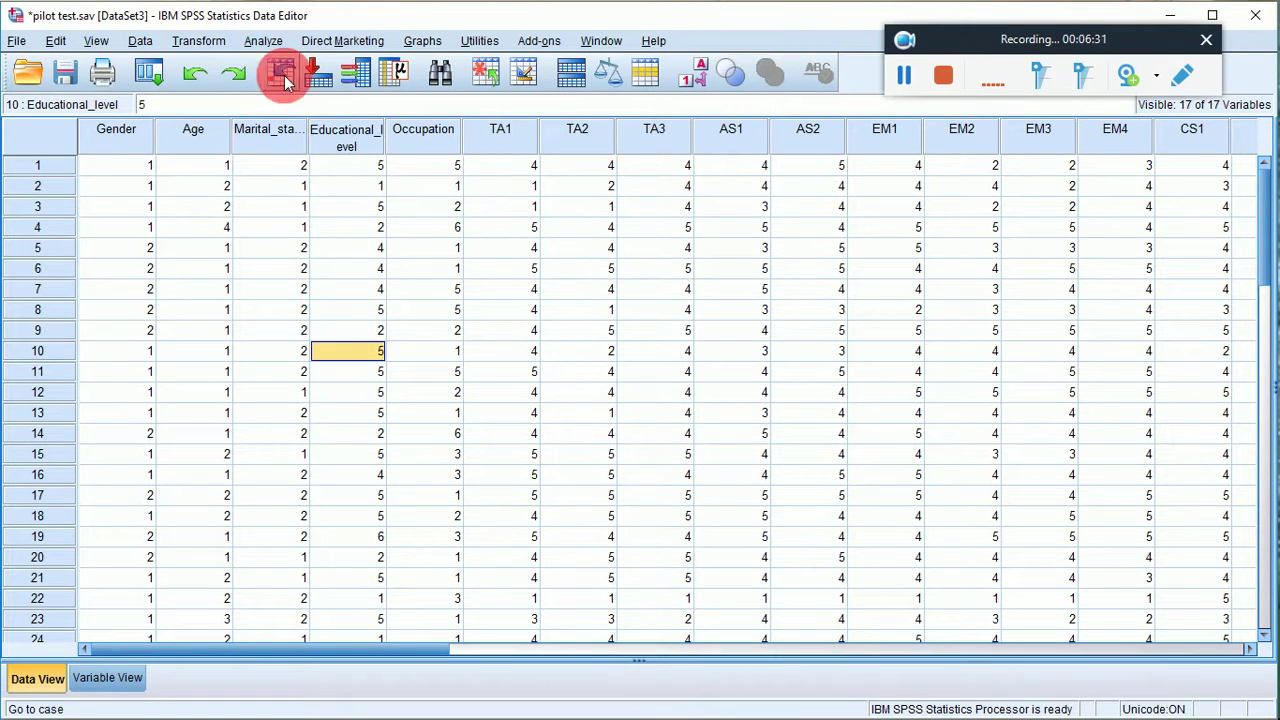
click(264, 41)
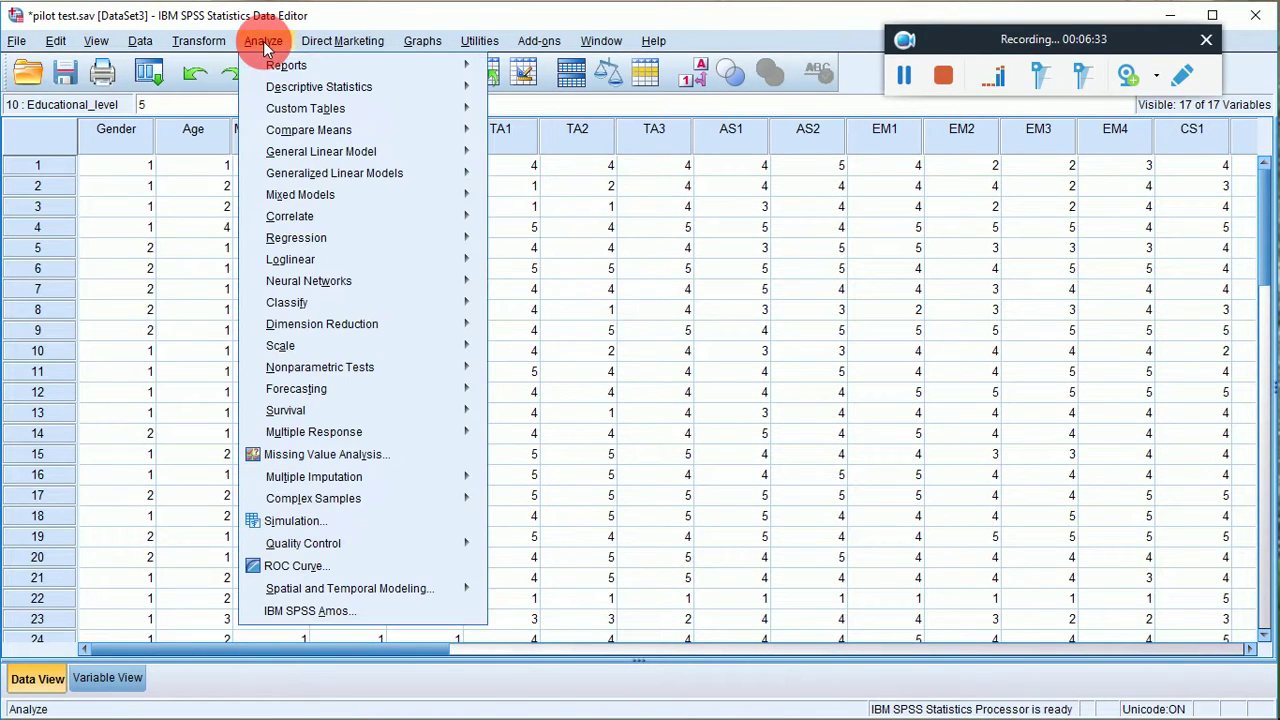
mouse_move(319, 87)
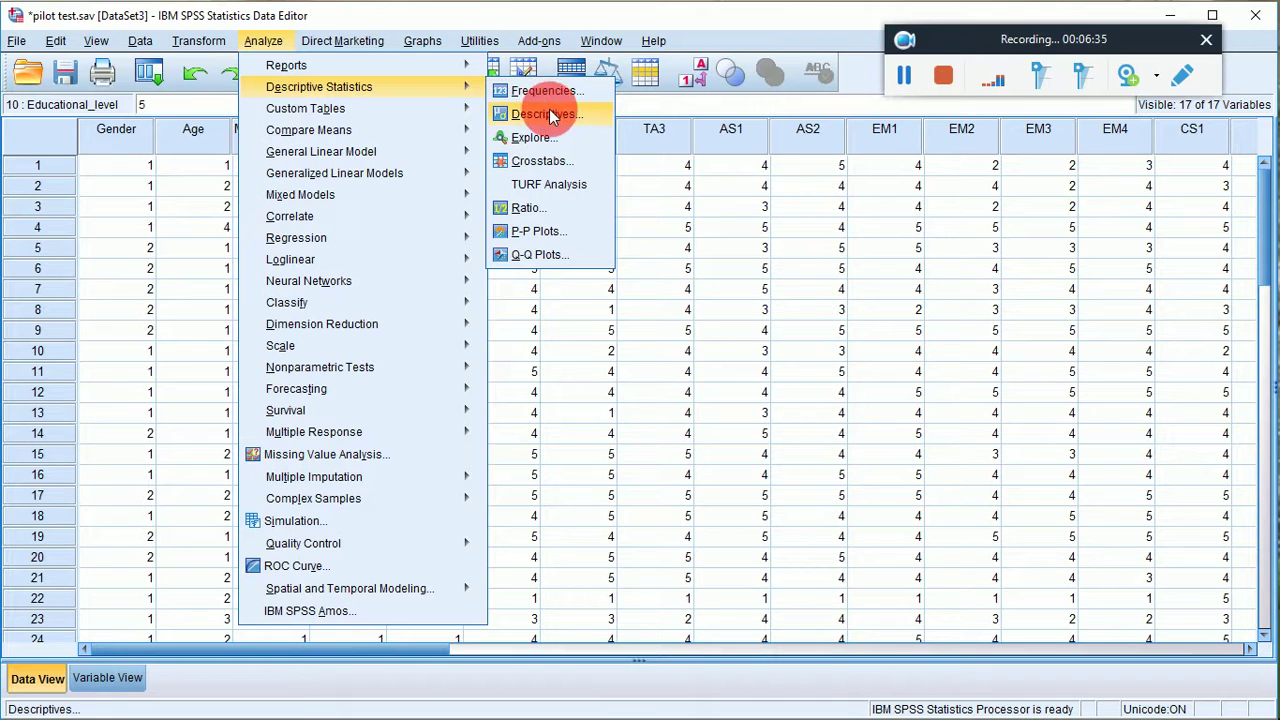
click(548, 114)
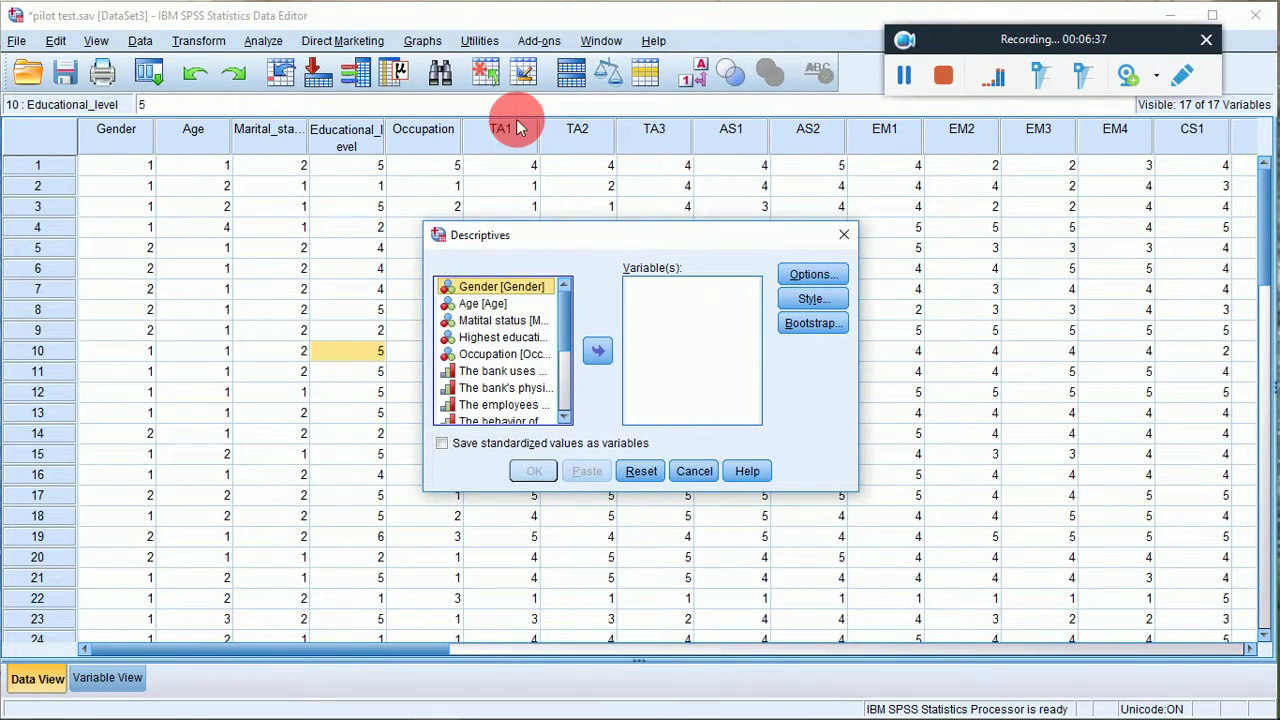
click(814, 276)
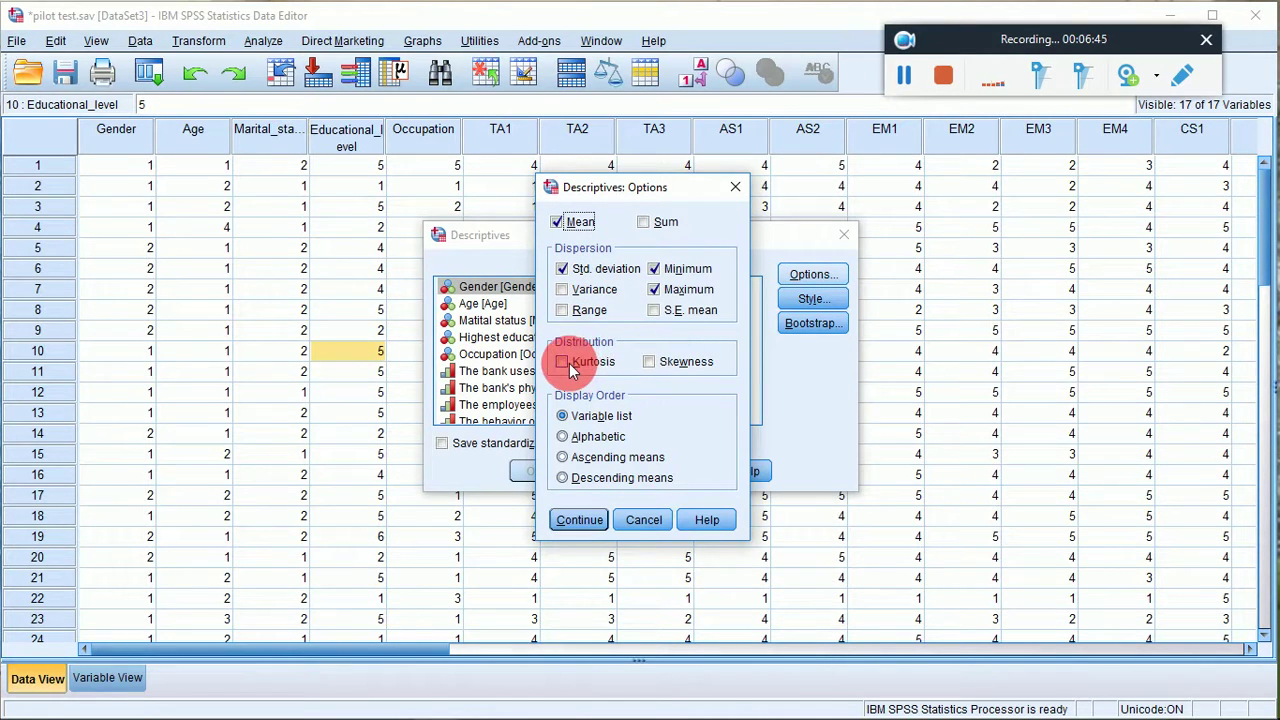
click(565, 518)
scroll(540, 345, down, 1)
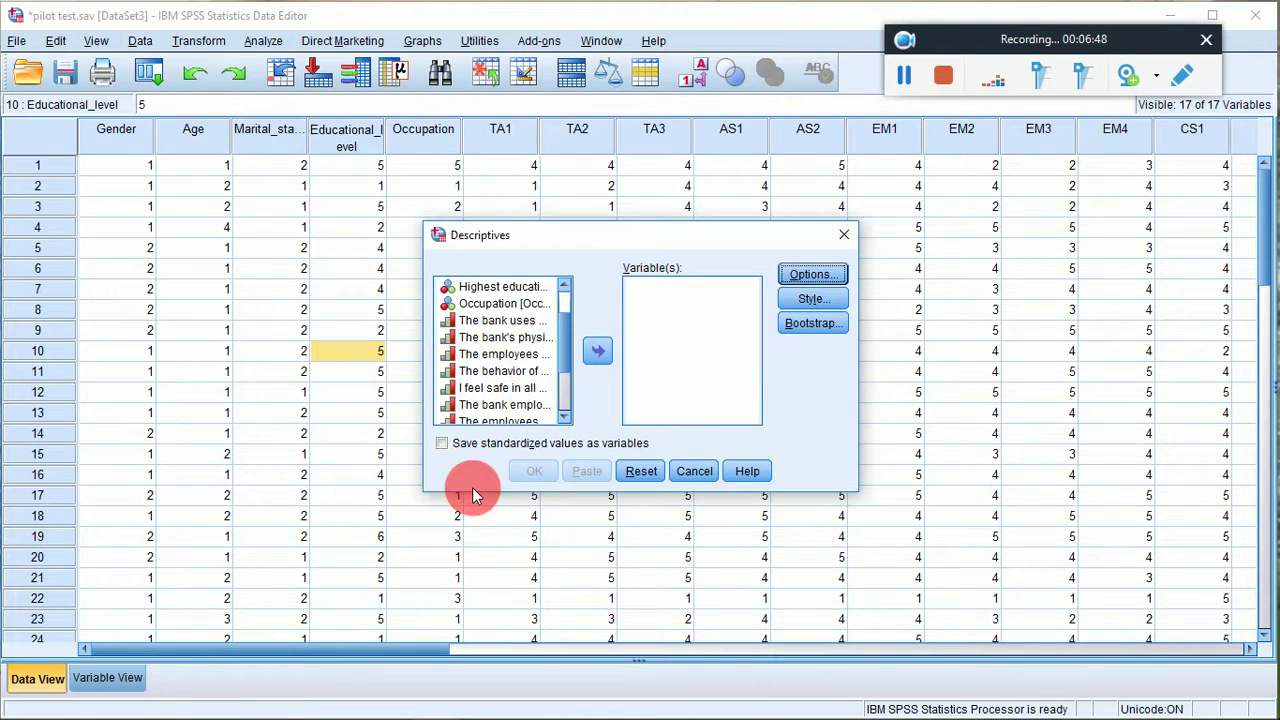
scroll(455, 362, up, 1)
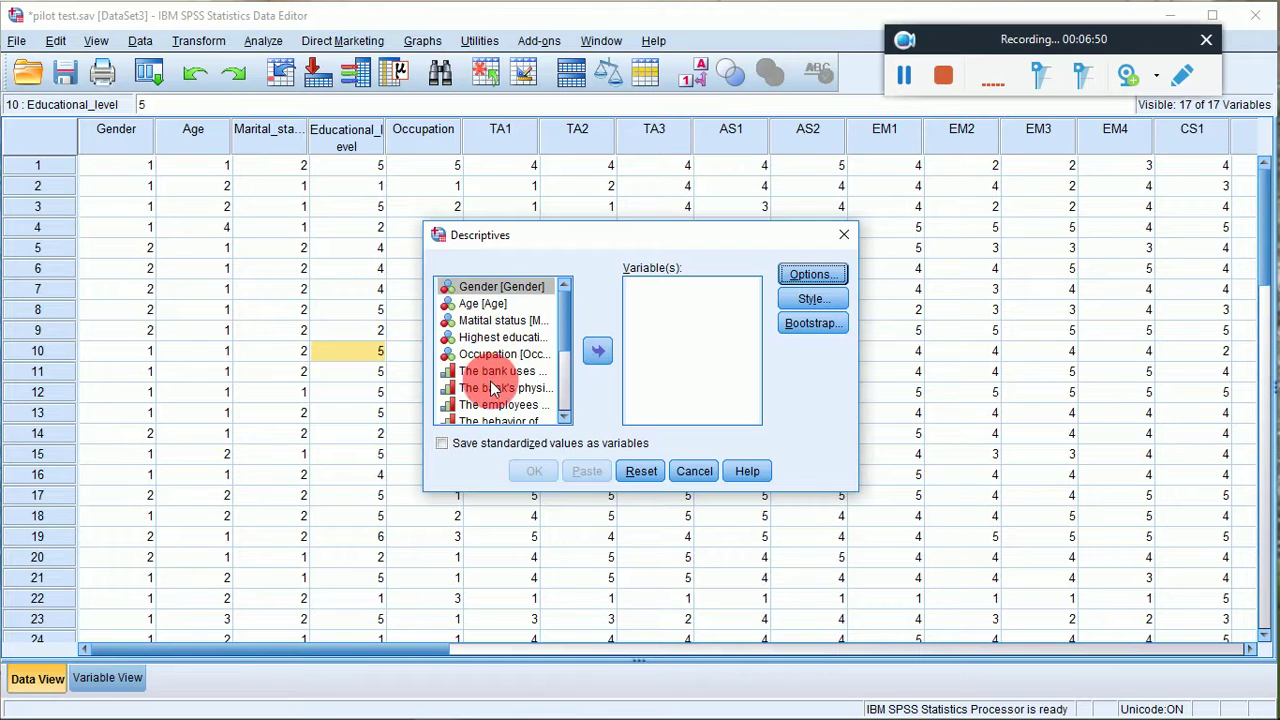
Run Descriptives on TA1 through CS3 with mean, standard deviation, minimum and maximum.
click(490, 371)
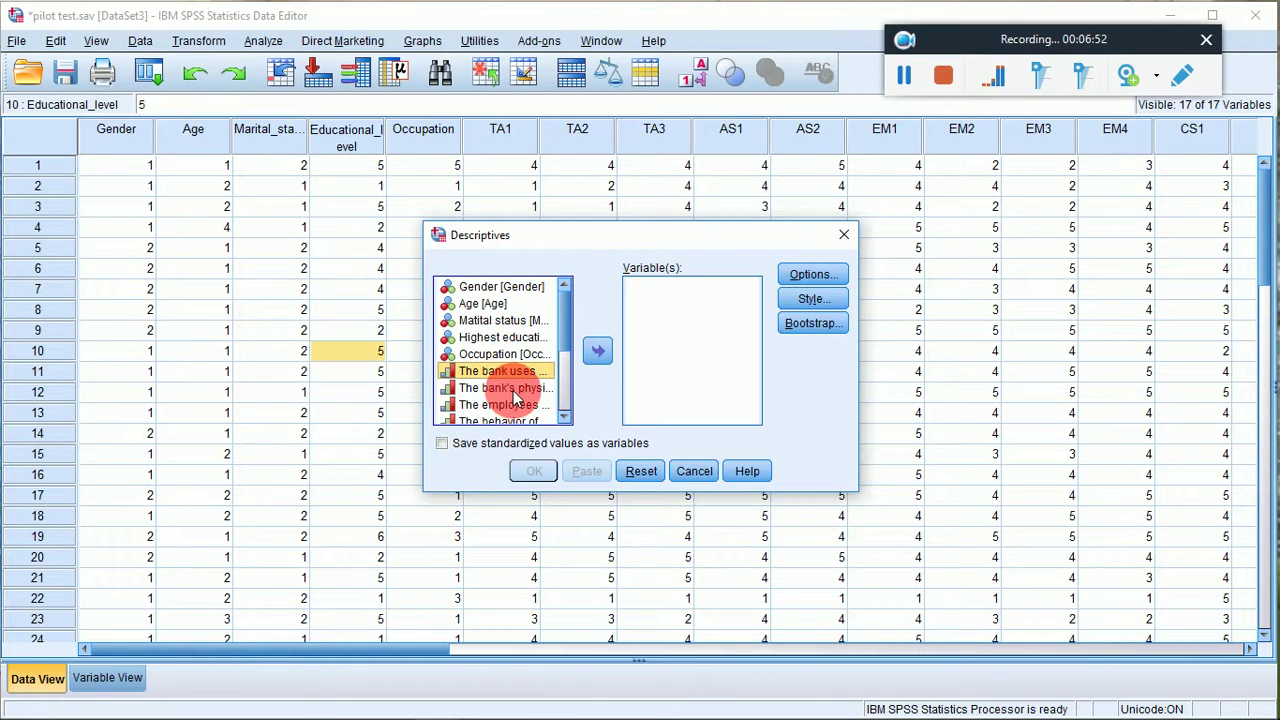
drag(515, 398, 510, 418)
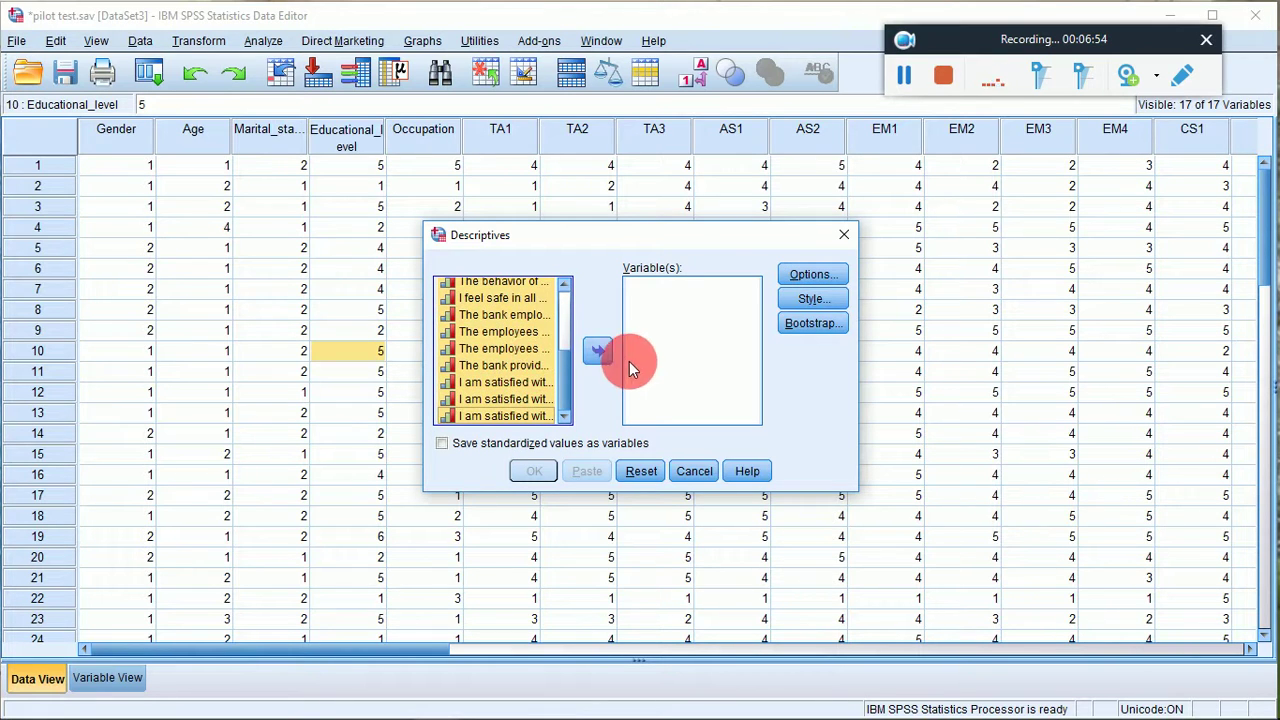
click(597, 350)
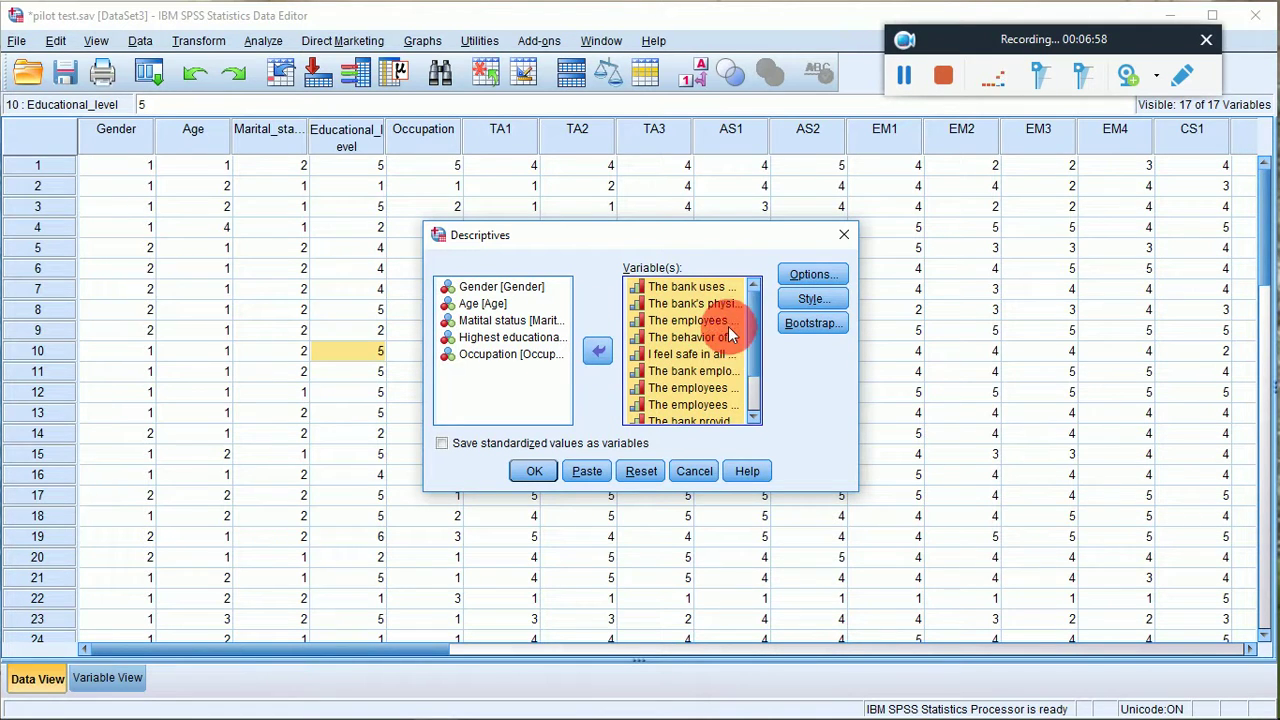
click(808, 274)
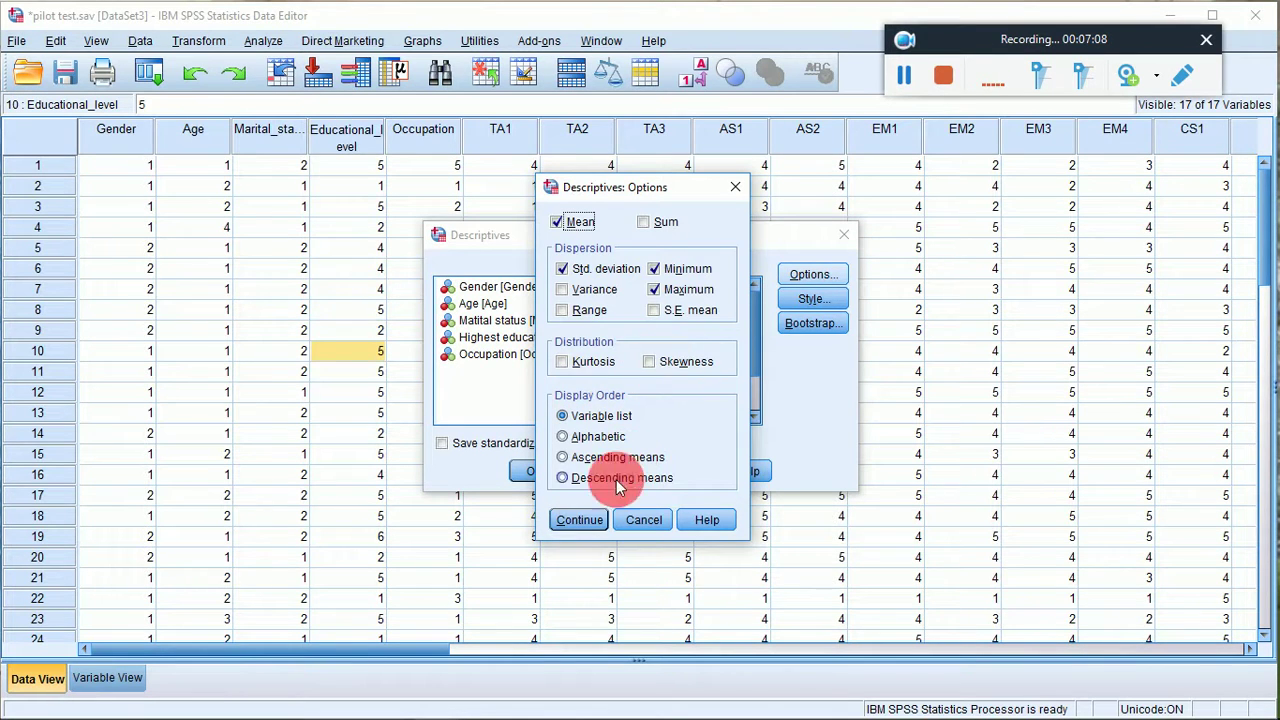
click(583, 520)
click(537, 471)
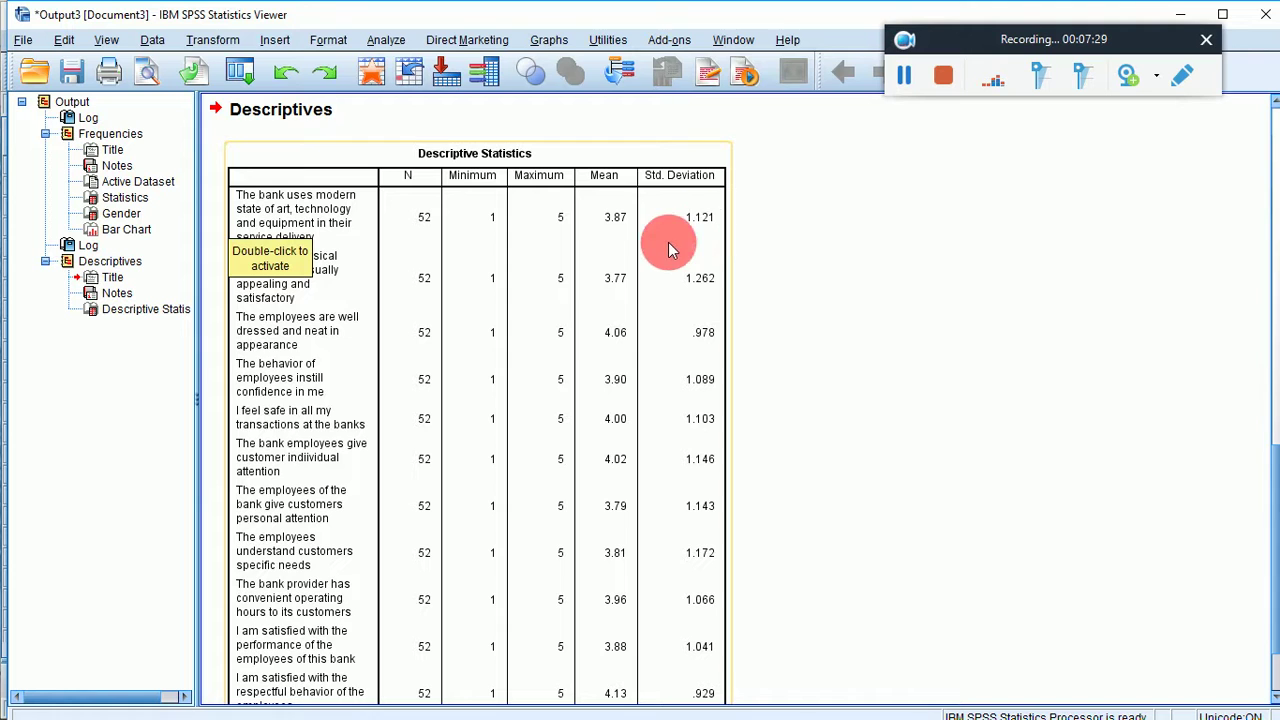
Scroll the Descriptive Statistics table to confirm every Likert item shows 52 responses ranging 1 to 5.
scroll(474, 208, down, 2)
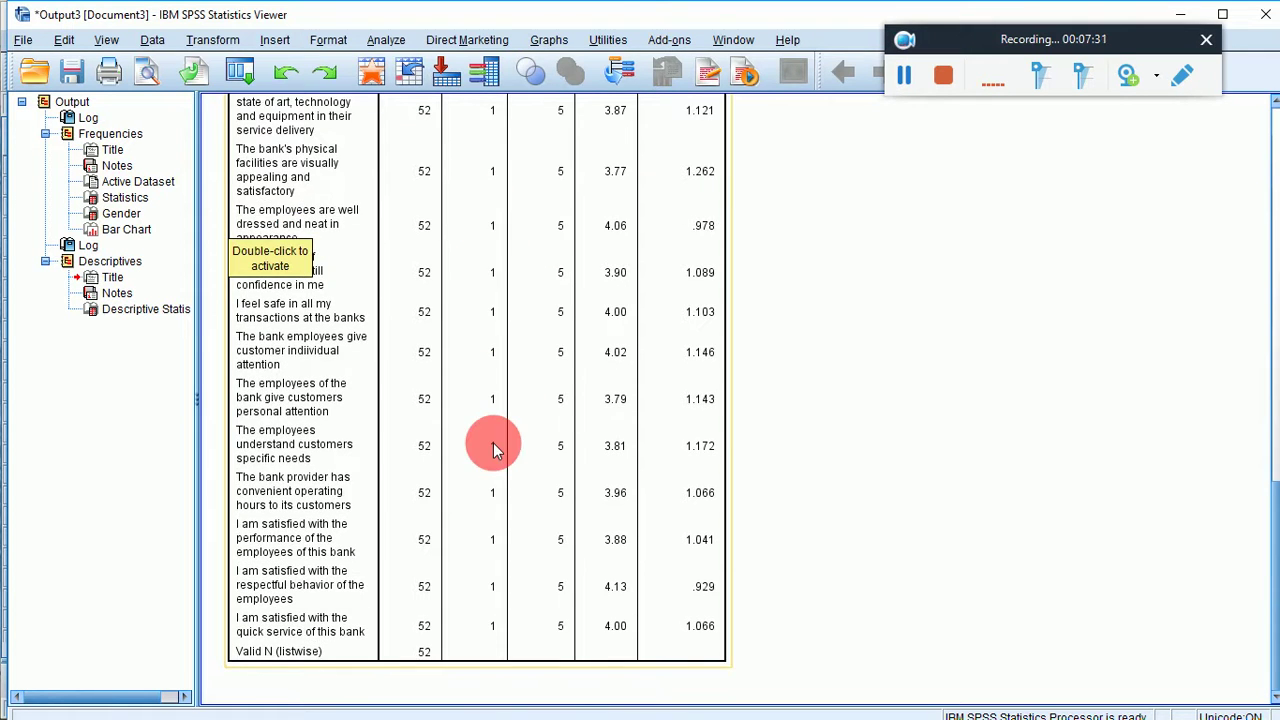
scroll(495, 443, up, 10)
scroll(495, 443, down, 5)
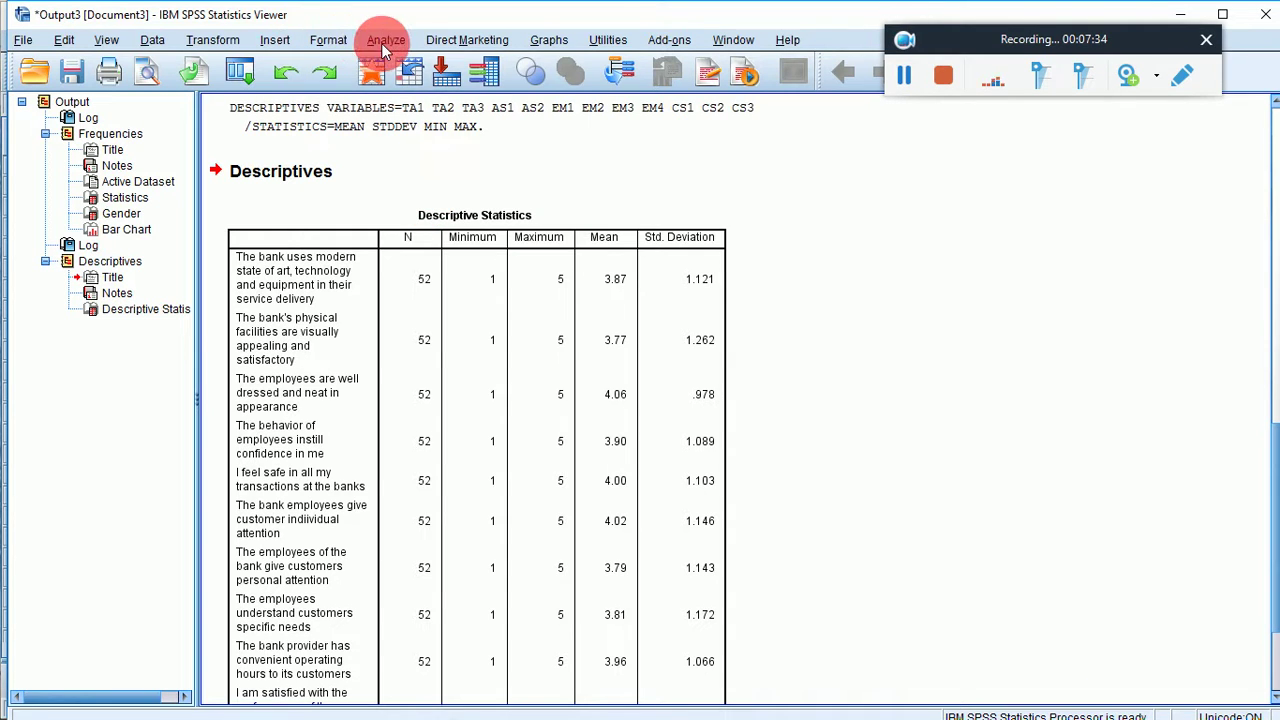
Minimize the Output Viewer to bring the Data Editor's raw survey responses back to the front.
click(384, 40)
click(931, 184)
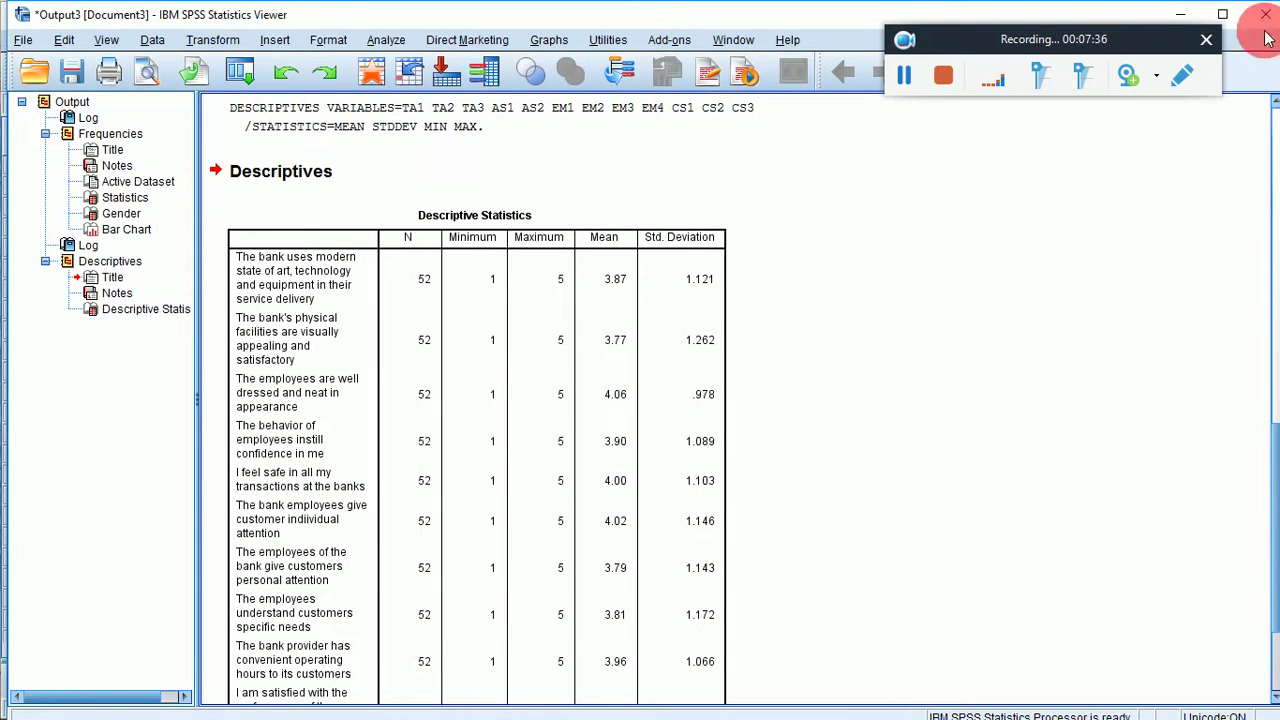
click(1179, 13)
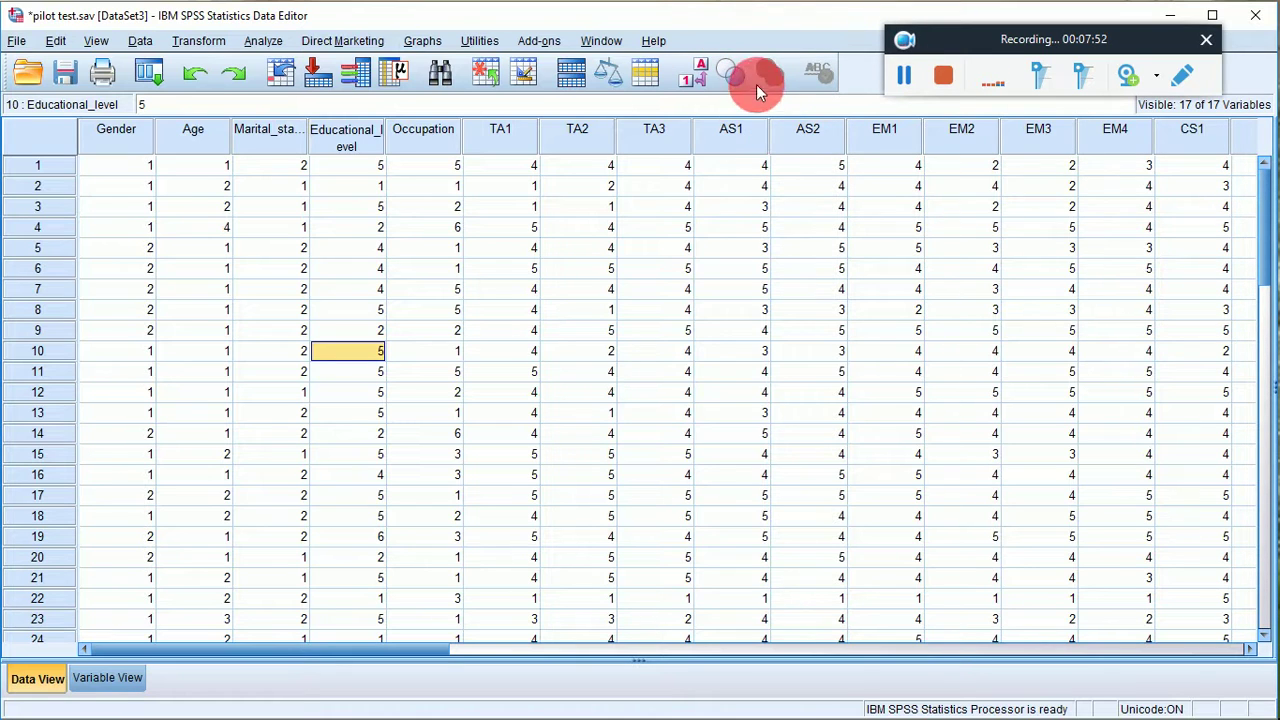
click(905, 77)
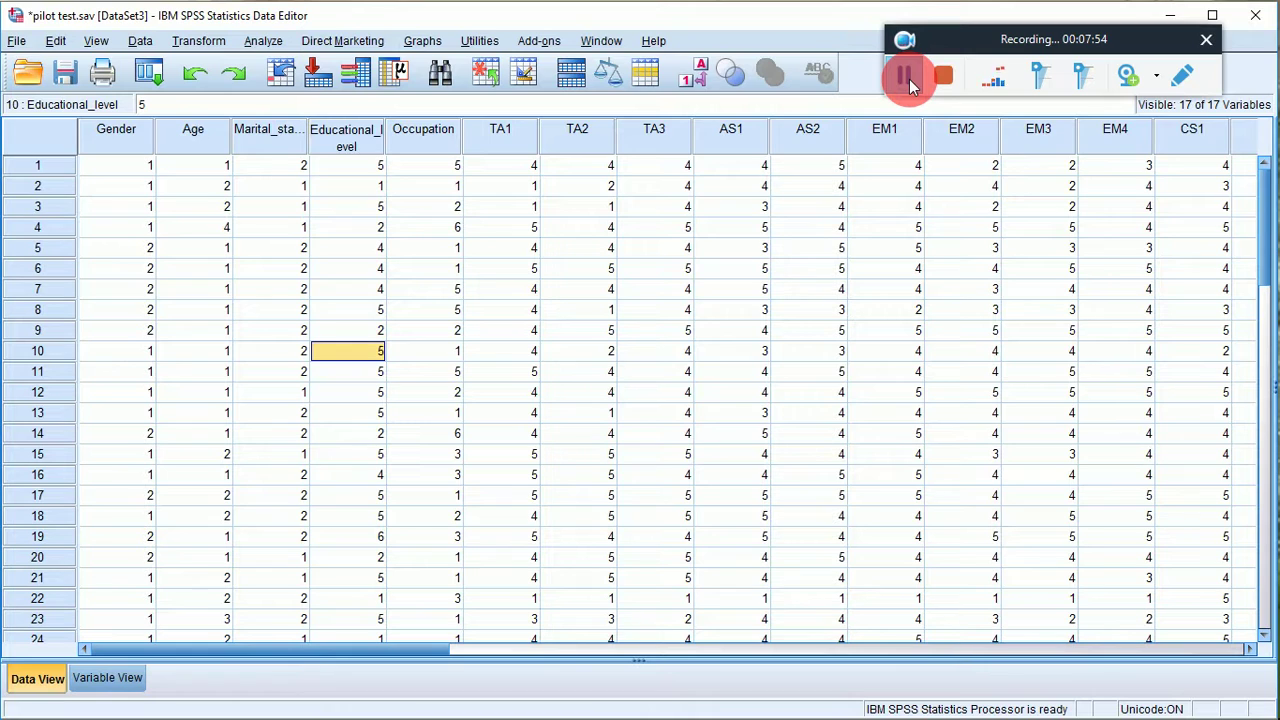